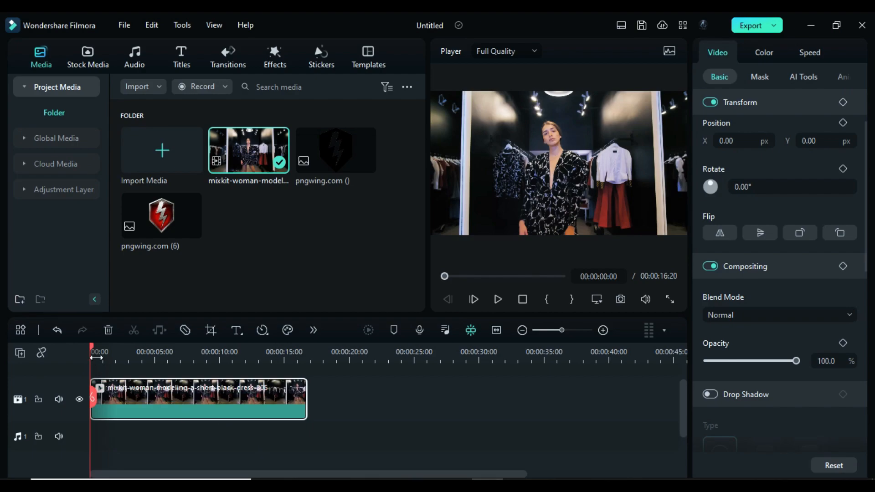
- Split the woman-modeling clip at 00:00:04:00 and delete the remainder after the cut
left_click_drag(93, 349, 142, 368)
left_click(141, 398)
left_click(191, 401)
key("Delete")
left_click_drag(562, 330, 577, 330)
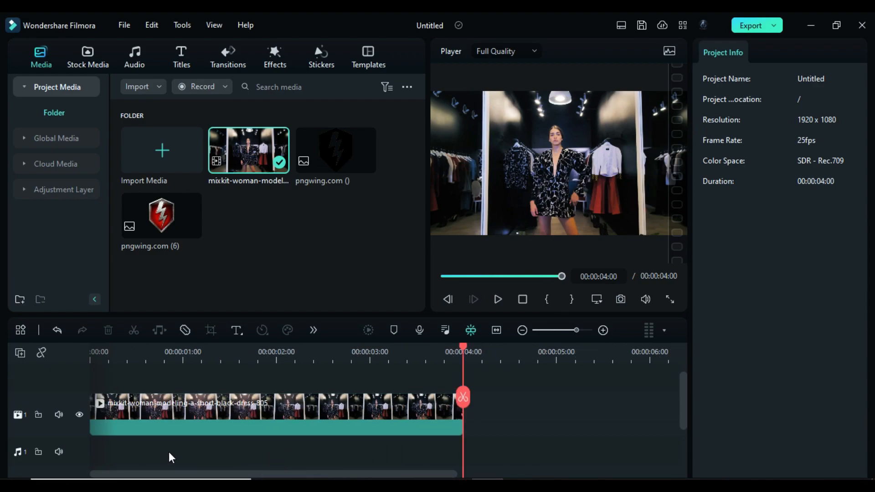
- Add an adjustment layer on the track above the clip, spanning from the start to 00:00:05:00
left_click(57, 195)
left_click_drag(172, 182, 114, 403)
left_click_drag(182, 402, 556, 424)
left_click(229, 403)
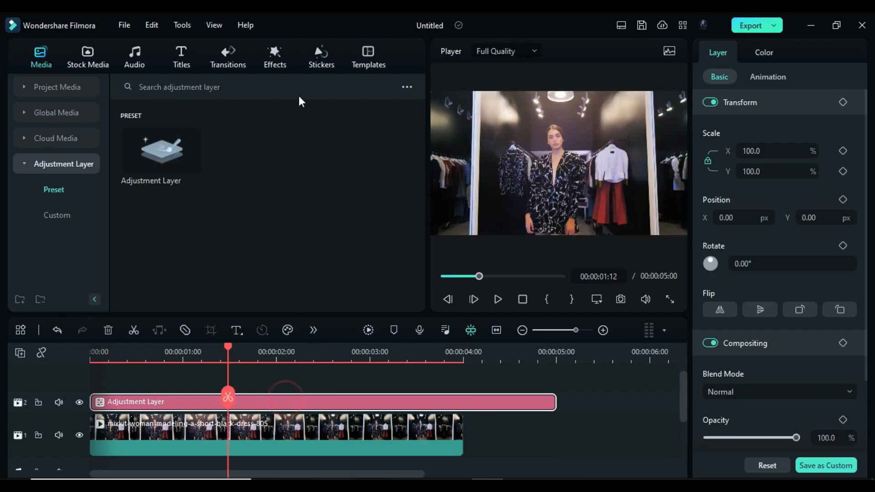
- Apply the favourite S-Log 03 effect to the adjustment layer
left_click(274, 59)
scroll(344, 212, "down", 2)
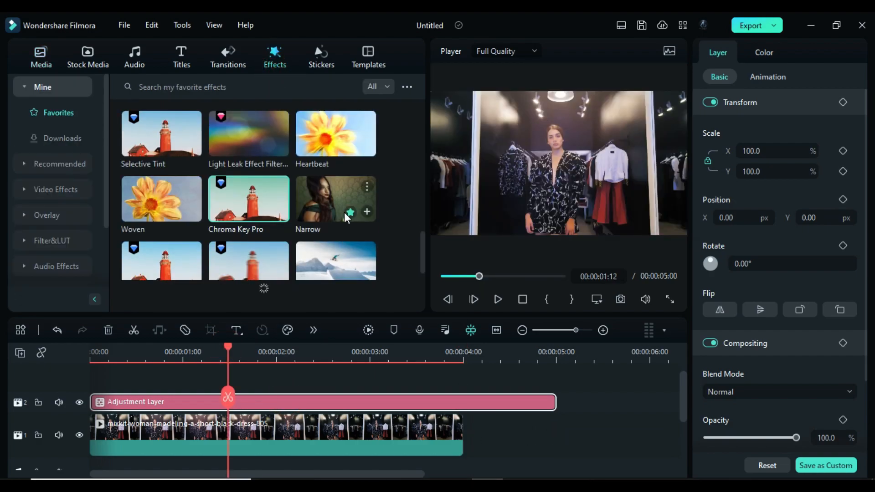
scroll(344, 212, "up", 3)
left_click_drag(332, 208, 263, 411)
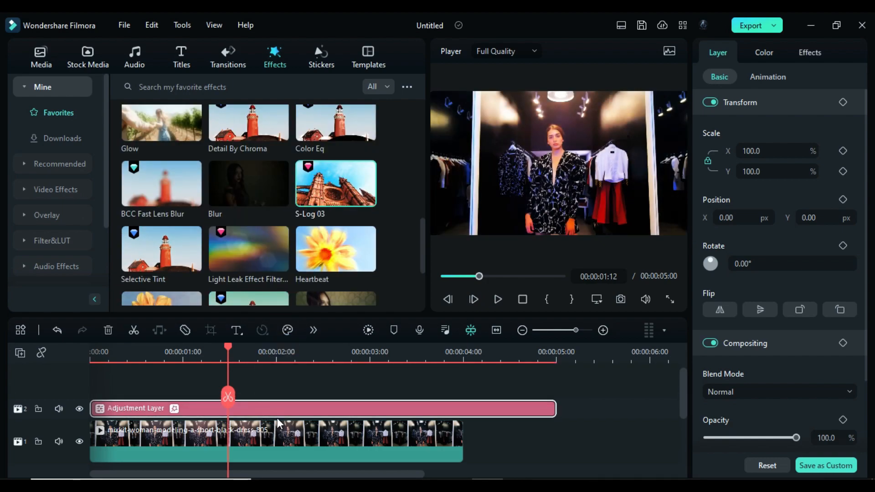
- Search the recommended effects for "screen" and apply Glitch Screen Rolling to the adjustment layer
left_click(59, 163)
left_click(137, 86)
type("screen")
key("Return")
left_click_drag(246, 150, 245, 412)
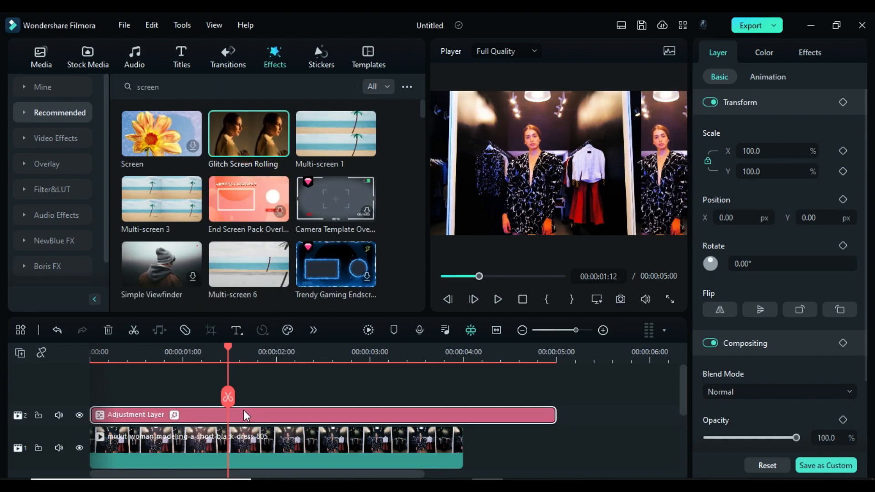
- Keyframe the Glitch Screen Rolling frequency and strength at 1.0 at the start of the adjustment layer
left_click_drag(225, 346, 84, 335)
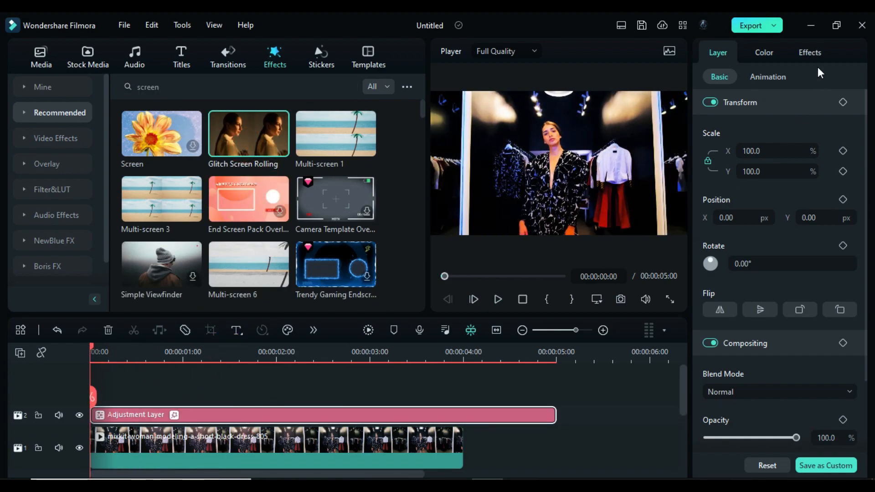
left_click(815, 52)
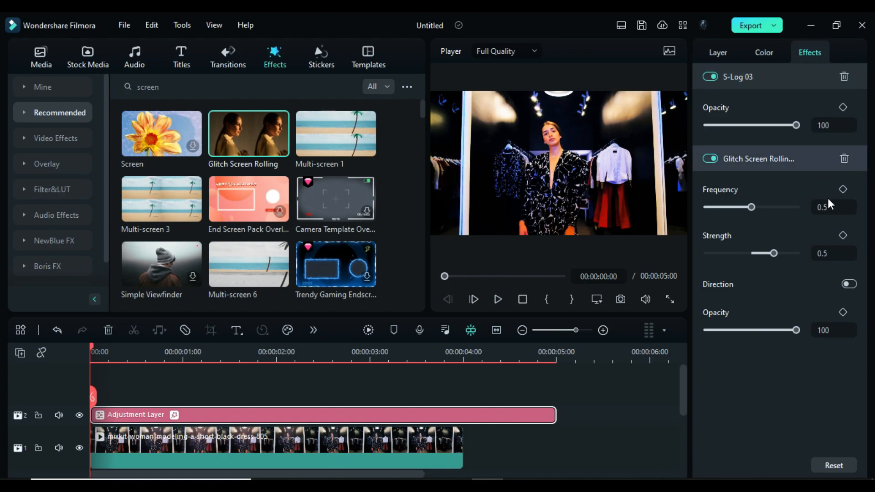
left_click_drag(752, 208, 796, 216)
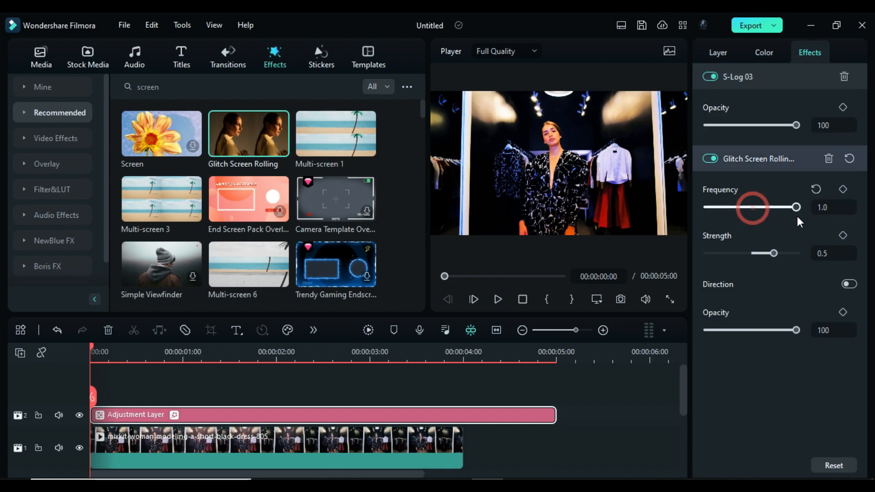
left_click(843, 189)
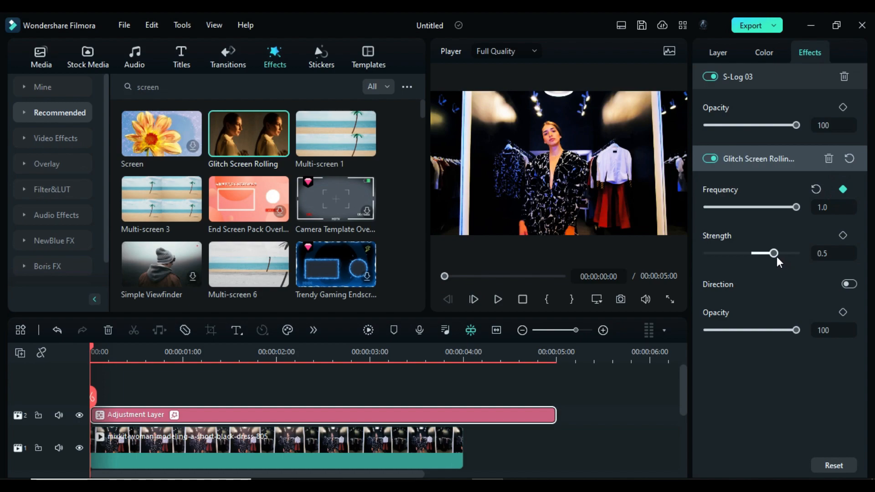
left_click_drag(775, 254, 802, 258)
left_click(842, 235)
- Set the glitch frequency to 0.0 at 00:00:01:15 and add frequency and strength keyframes at 00:00:02:05
left_click_drag(103, 347, 238, 396)
left_click_drag(797, 207, 696, 208)
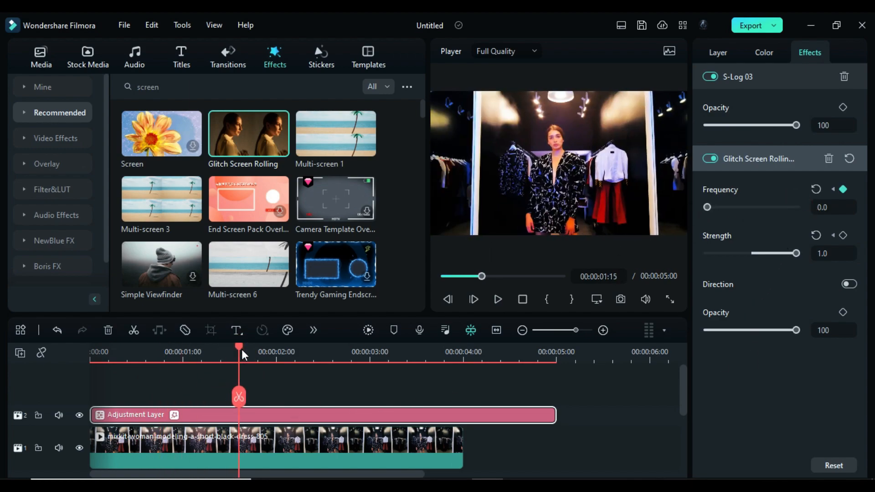
left_click_drag(241, 349, 294, 373)
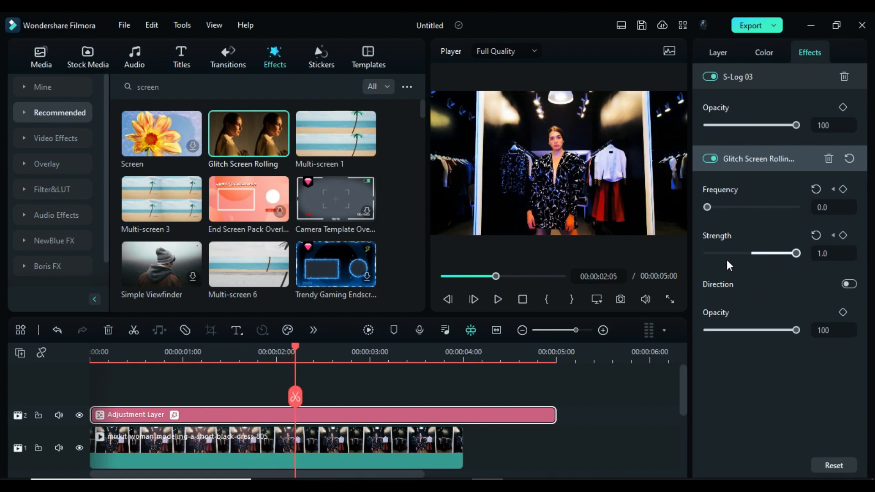
left_click(843, 189)
left_click(843, 236)
- Set the glitch frequency to 0.2 at 00:00:03:10 and to 0.0 at 00:00:03:15
left_click_drag(297, 345, 406, 374)
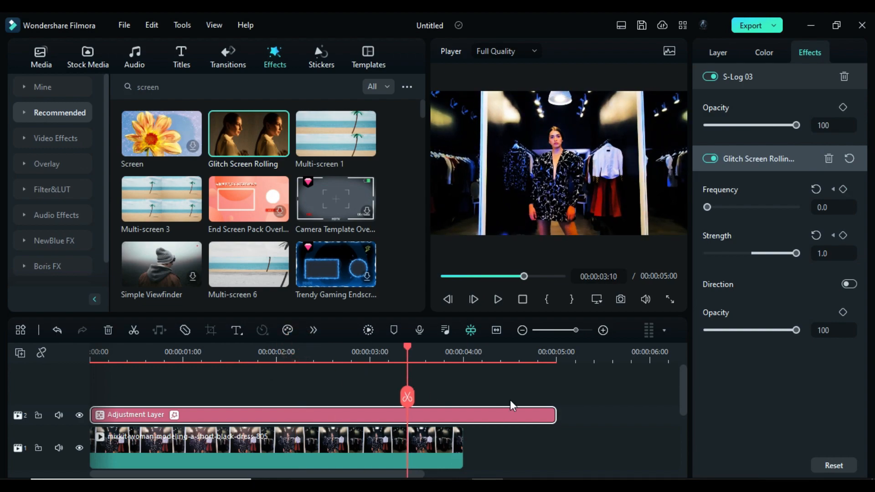
left_click_drag(716, 207, 721, 209)
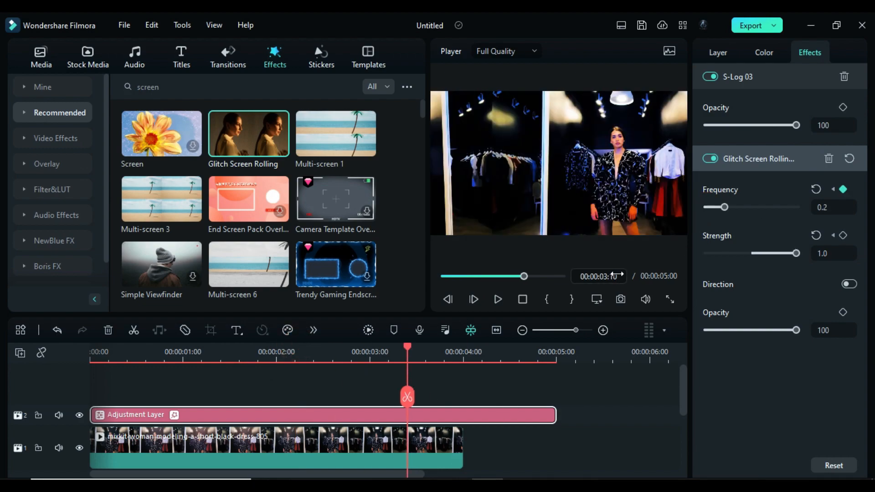
left_click_drag(407, 348, 425, 354)
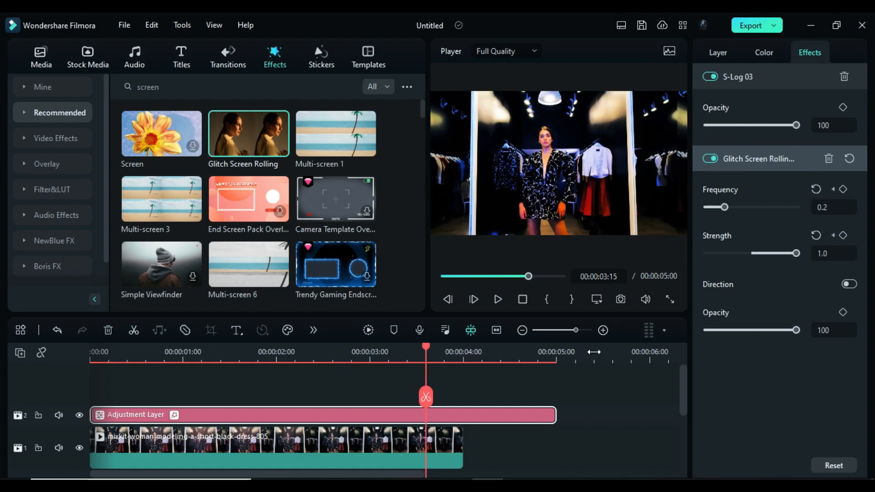
left_click_drag(723, 208, 710, 210)
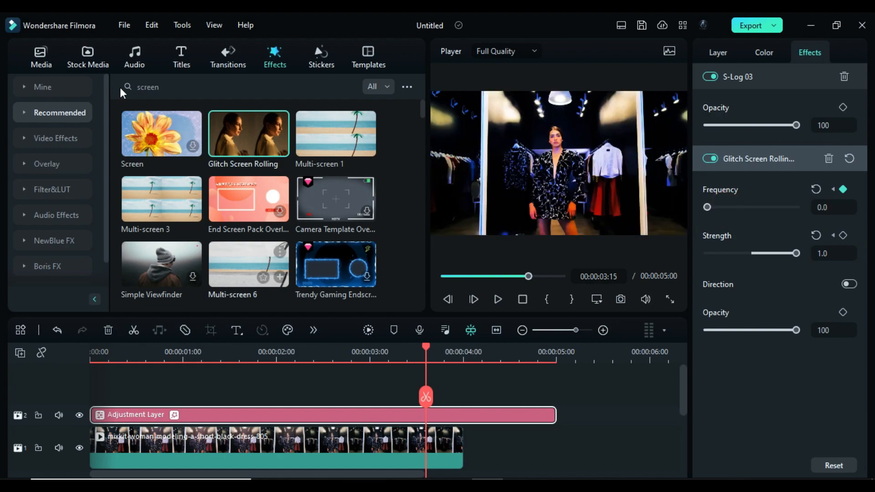
- Add the pink-to-red Sample Color Gradient 17 from the stock gradient colours on track 4 at the timeline start
left_click(83, 60)
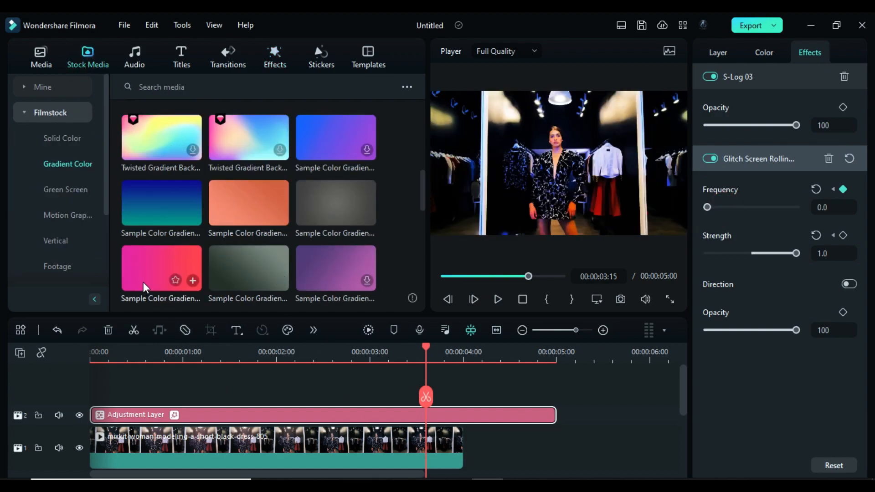
left_click_drag(142, 282, 136, 381)
scroll(164, 384, "down", 1)
- Keyframe the pink-red gradient's transform at the start and set its X position to -1197.82 px at 00:00:00:10
left_click_drag(114, 350, 86, 347)
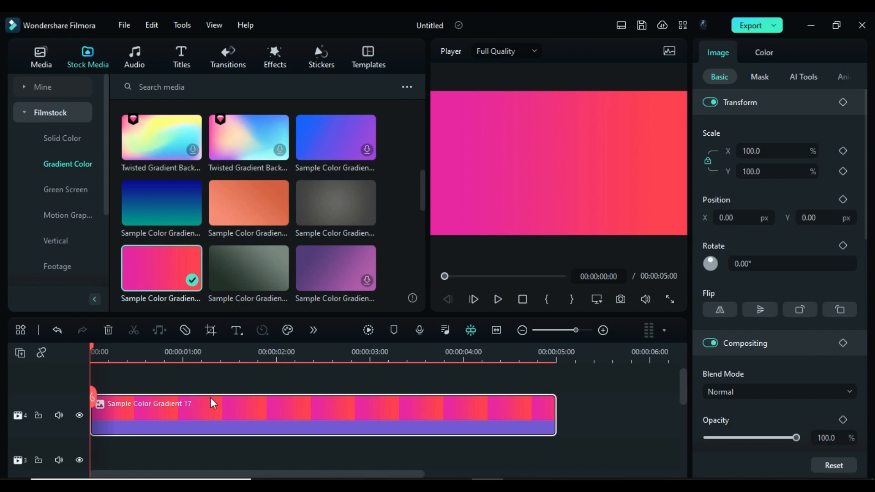
left_click(843, 102)
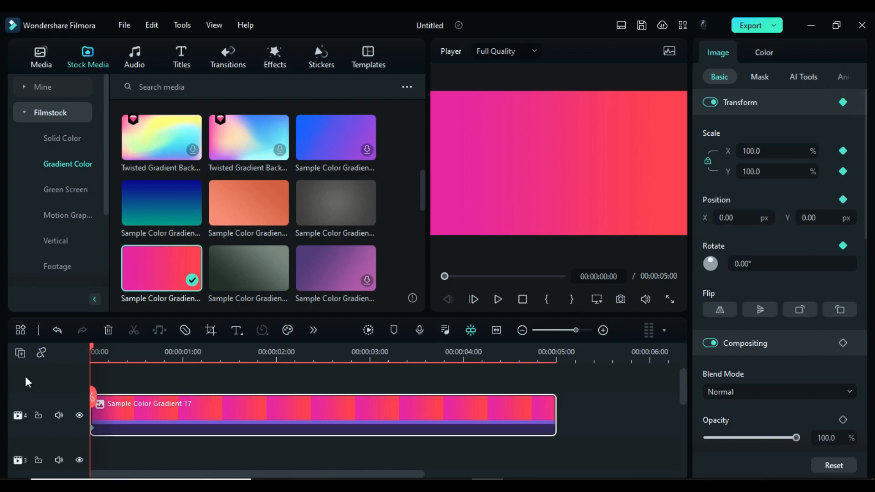
left_click_drag(91, 345, 127, 356)
left_click(749, 219)
type("-1197.82")
key("Return")
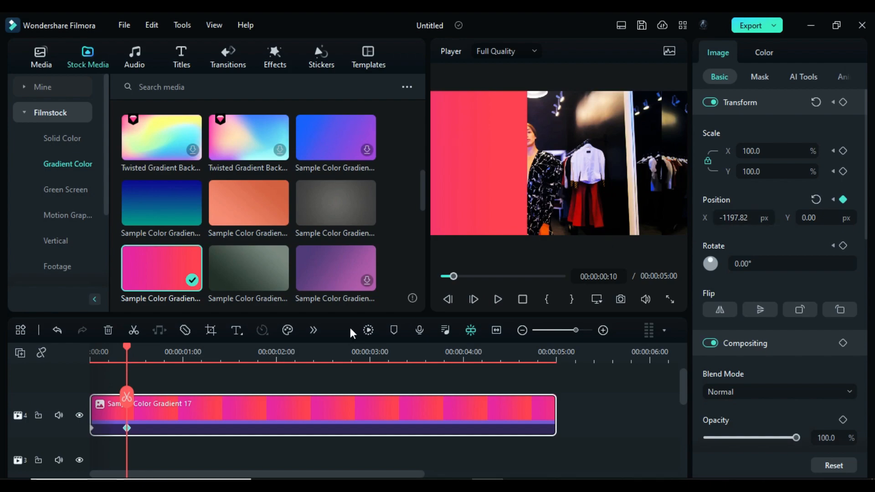
- Set the pink-red gradient's X position to -1586.71 px at 00:00:00:20
left_click_drag(125, 348, 166, 368)
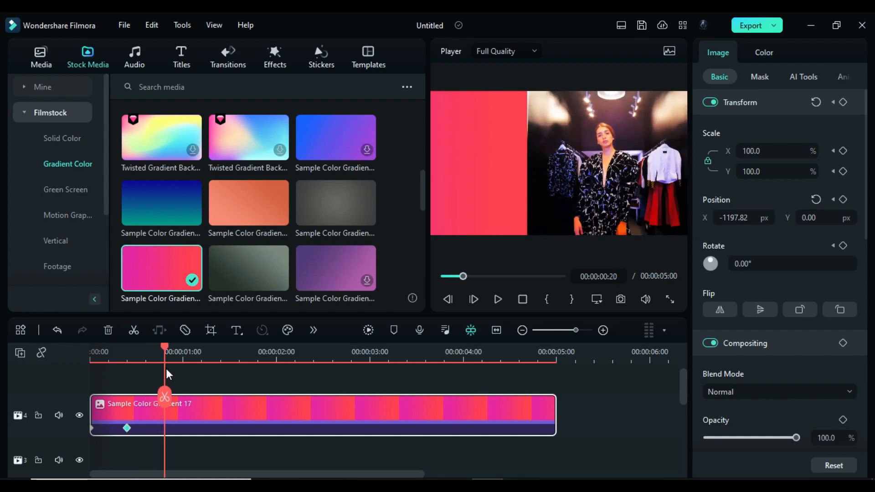
left_click(736, 223)
type("-1586.71")
key("Return")
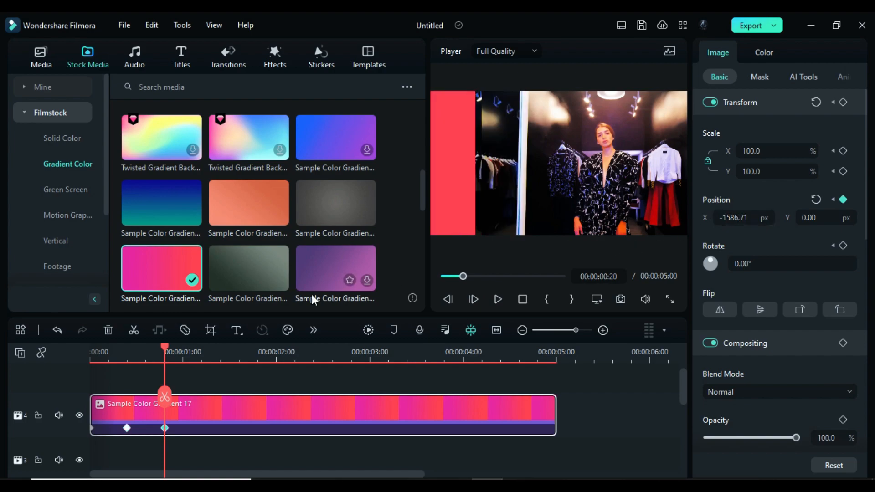
- Set the pink-red gradient's X position to -1853.52 px at 00:00:01:05
left_click_drag(166, 346, 203, 368)
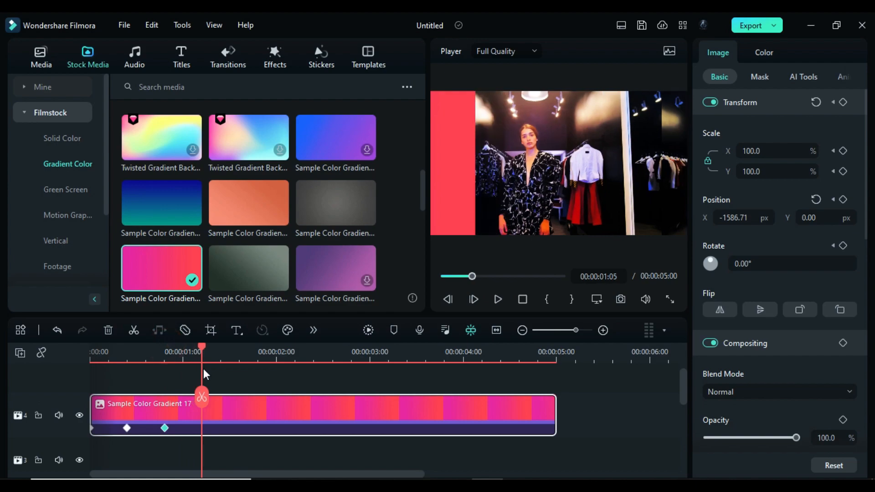
left_click(742, 219)
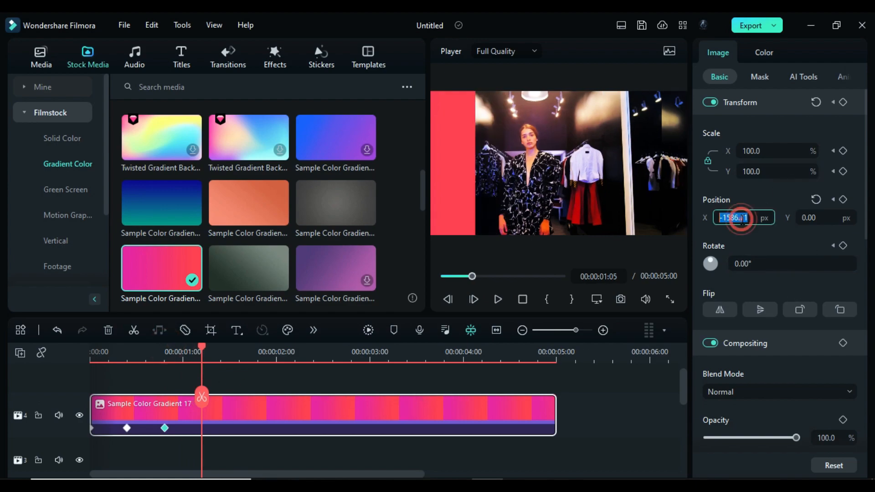
type("-183.52")
key("Return")
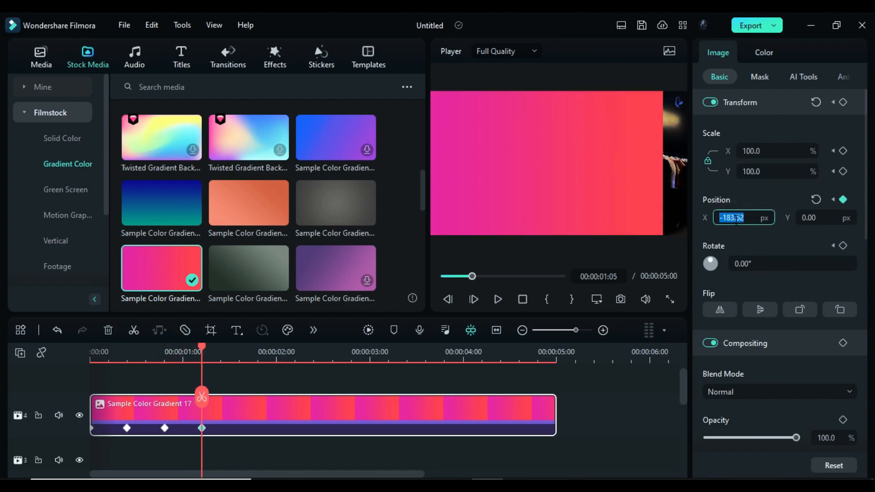
type("-1853.52")
key("Return")
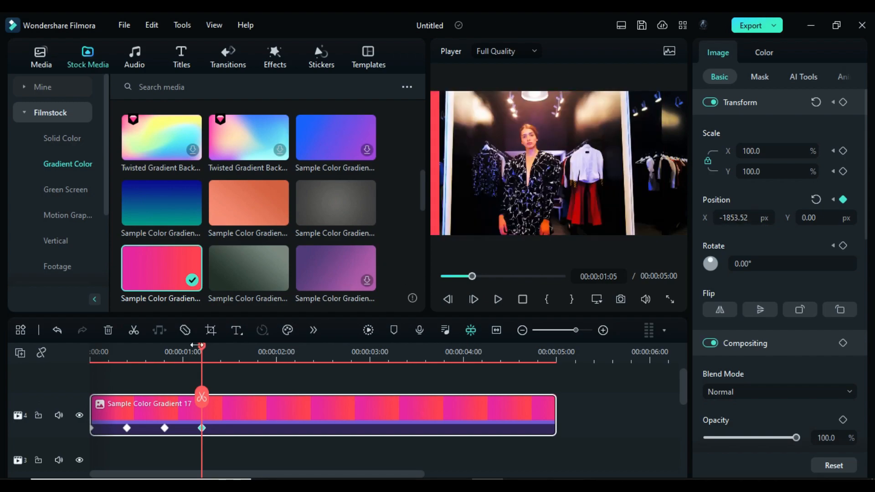
- Set the pink-red gradient's X position to -1909.43 px at 00:00:01:20
left_click_drag(202, 346, 256, 373)
left_click(299, 416)
left_click(735, 220)
type("-1909")
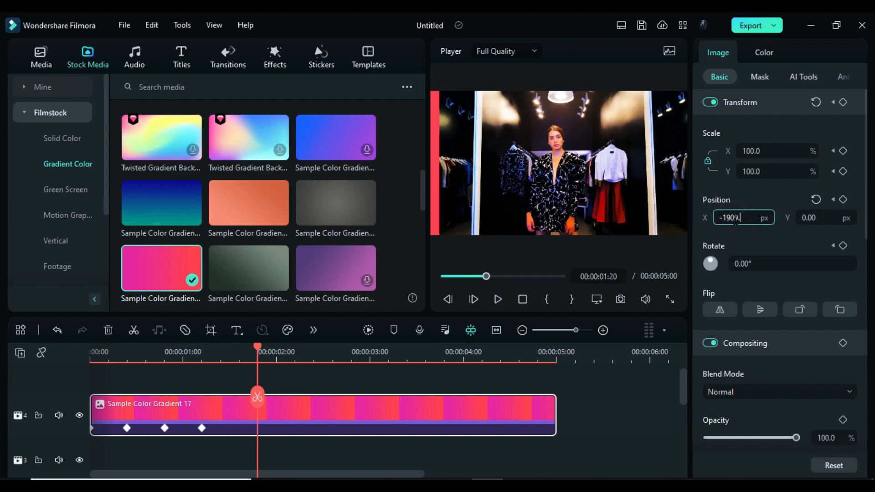
type(".43")
key("Return")
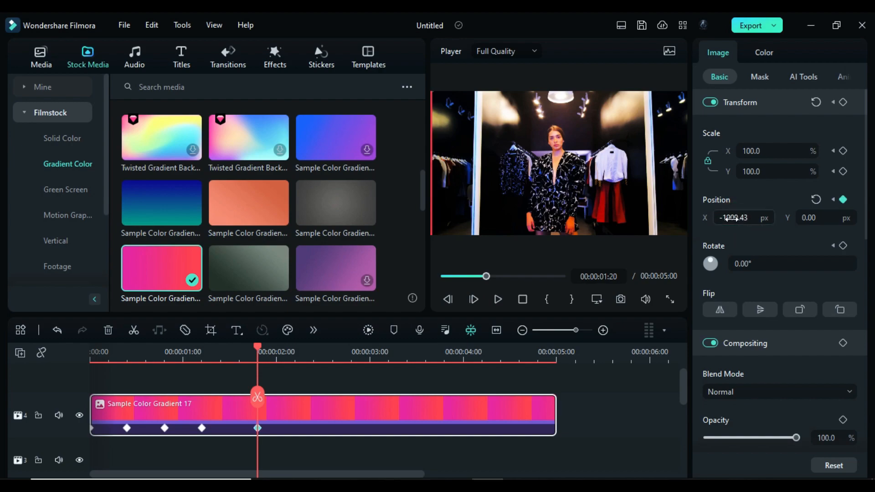
- Set the pink-red gradient's X position to -1915 px at 00:00:01:24
left_click(272, 351)
left_click(737, 219)
type("-1915")
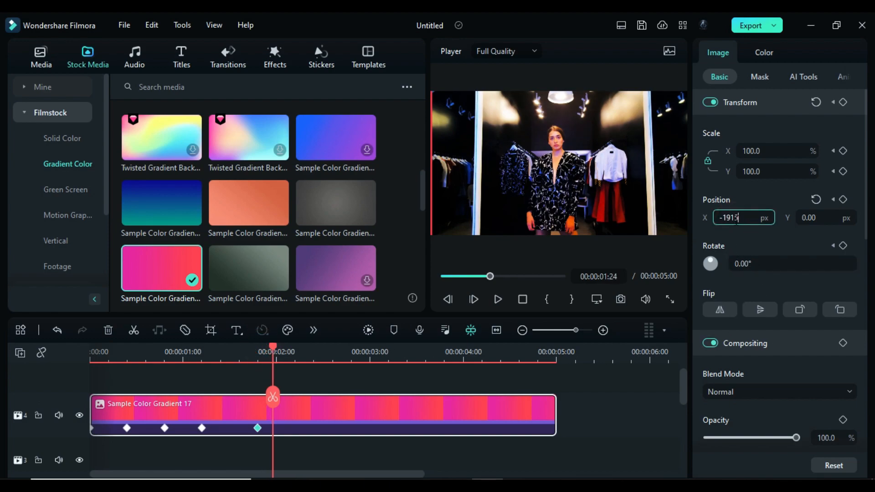
key("Return")
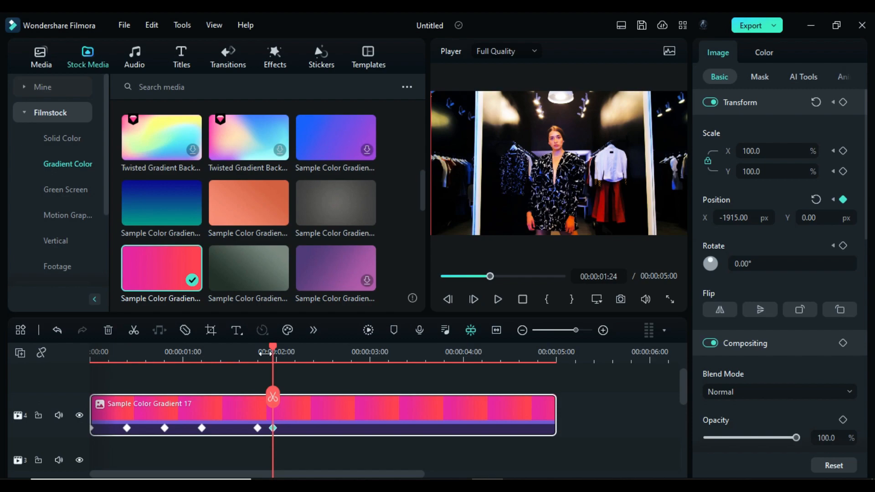
- Set the pink-red gradient's X position to -1920 px at 00:00:02:05
left_click_drag(275, 354, 297, 370)
left_click(735, 218)
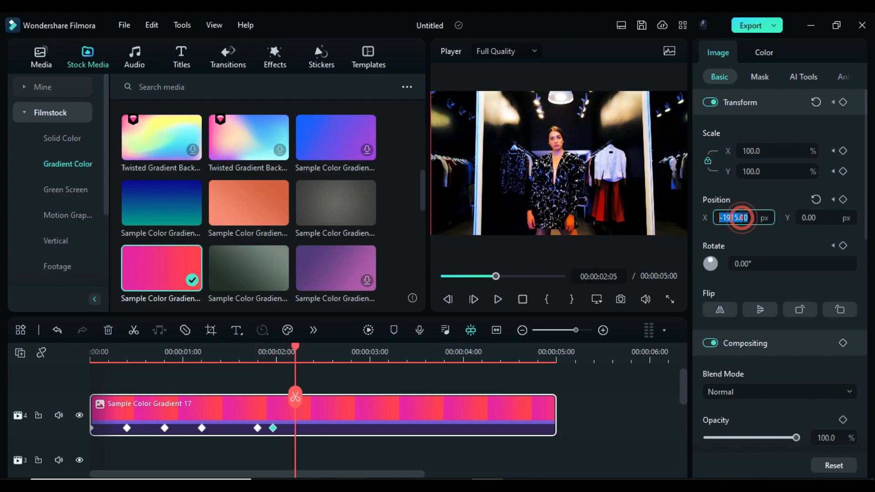
type("-1926")
key("Return")
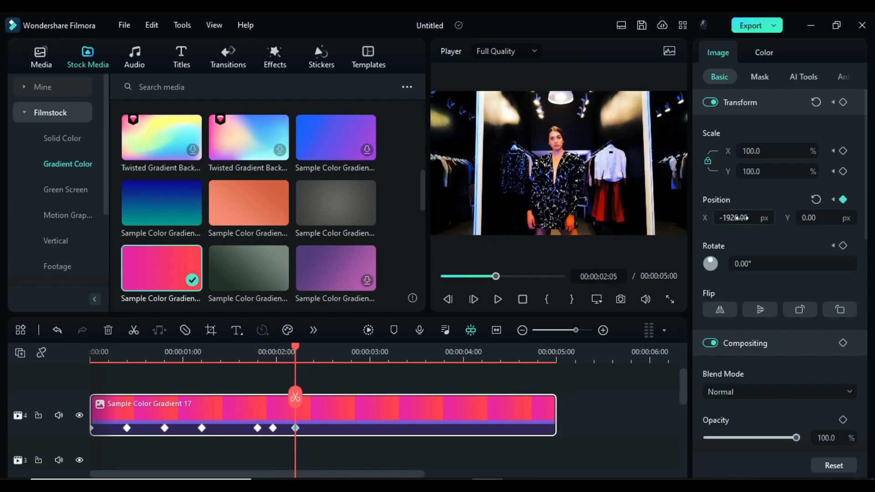
- Place the grey-green Sample Color Gradient 09 on track 3 at 00:00:00:02 and keyframe its transform there
left_click_drag(294, 349, 99, 358)
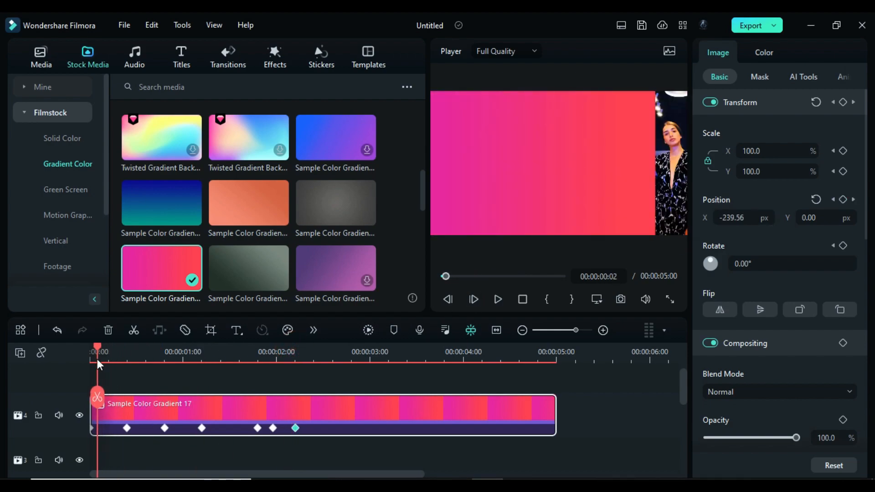
left_click_drag(247, 283, 110, 410)
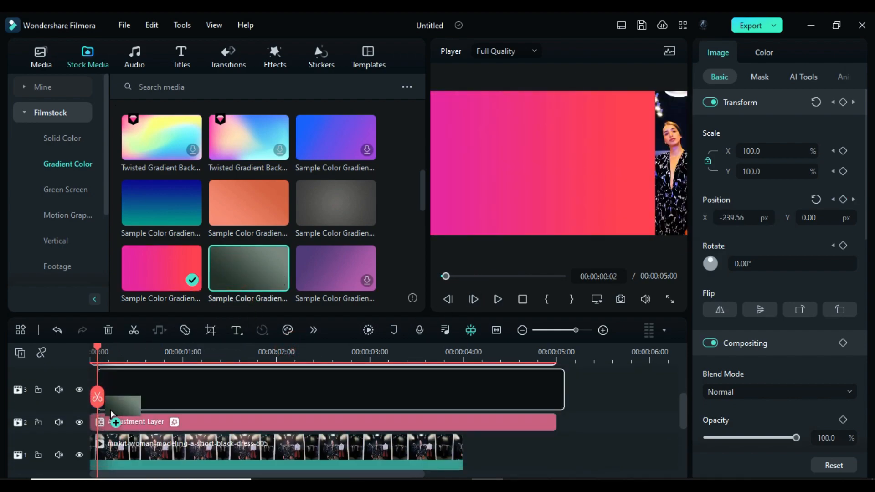
scroll(199, 384, "up", 1)
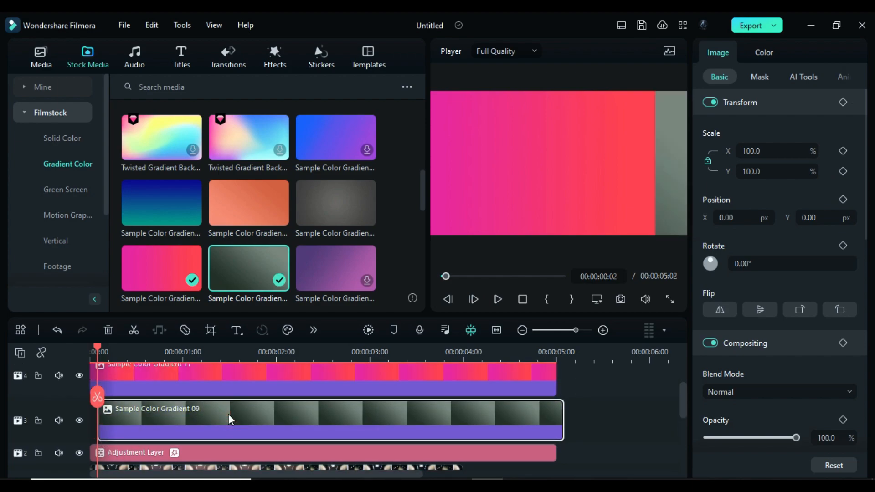
left_click(843, 102)
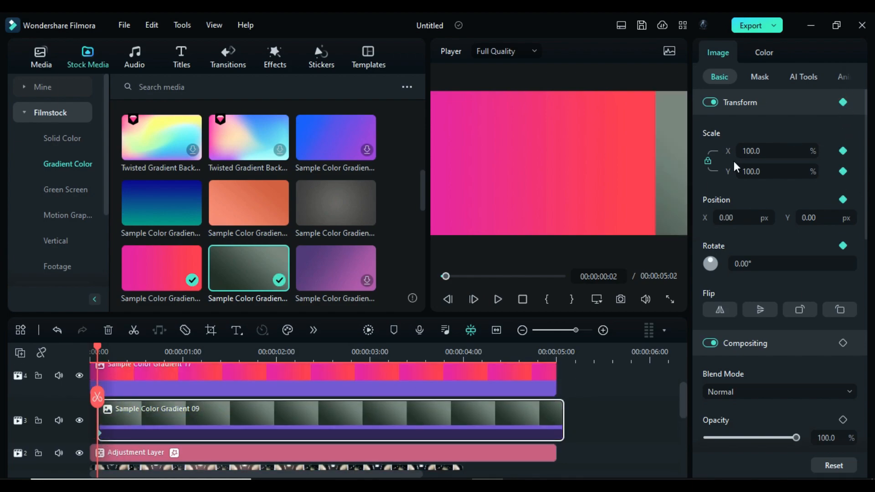
- Unlink the grey-green gradient's X and Y scale and set its X position to 1920 px at 00:00:00:02
left_click(707, 162)
left_click(729, 218)
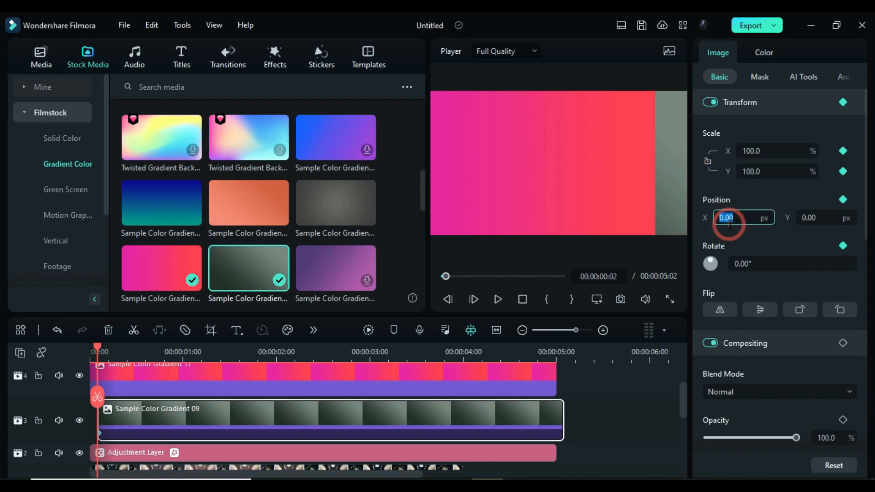
type("197")
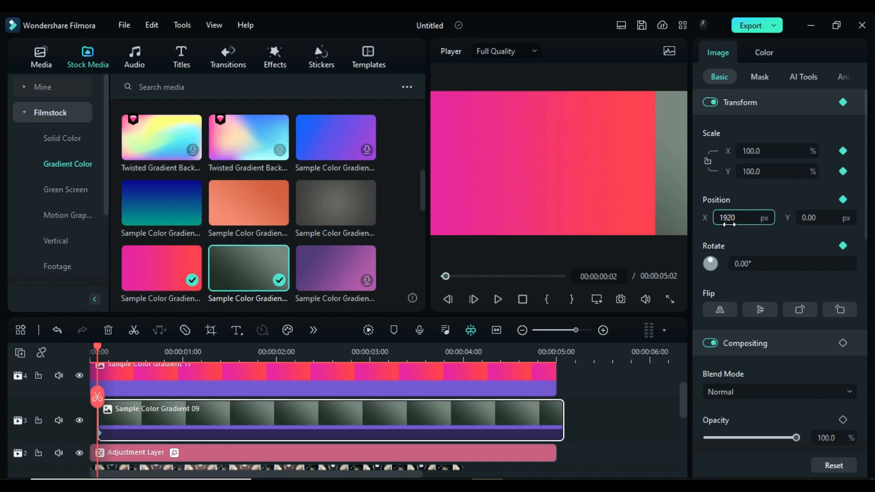
type("0")
key("Return")
- Set the grey-green gradient's X scale to 56.3% and X position to 1437 px at 00:00:00:04
key("Right")
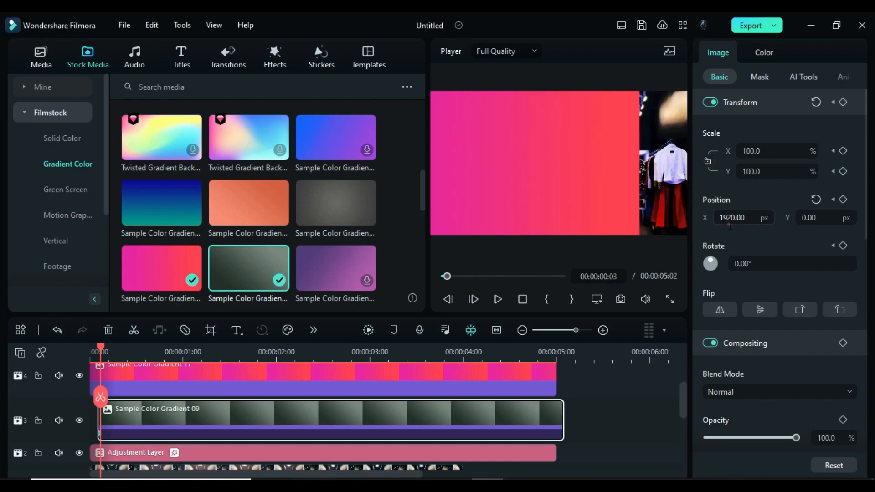
key("Right")
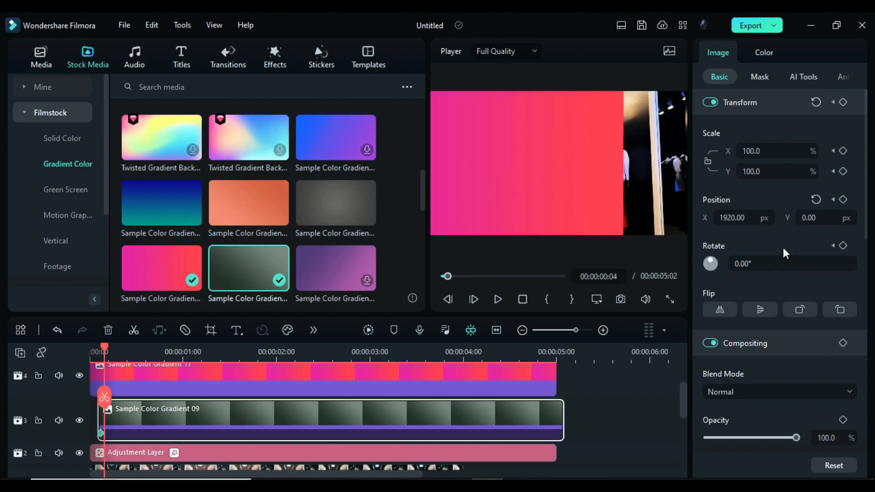
left_click(742, 218)
left_click(762, 152)
type("56.3")
key("Return")
left_click(749, 216)
type("1437")
key("Return")
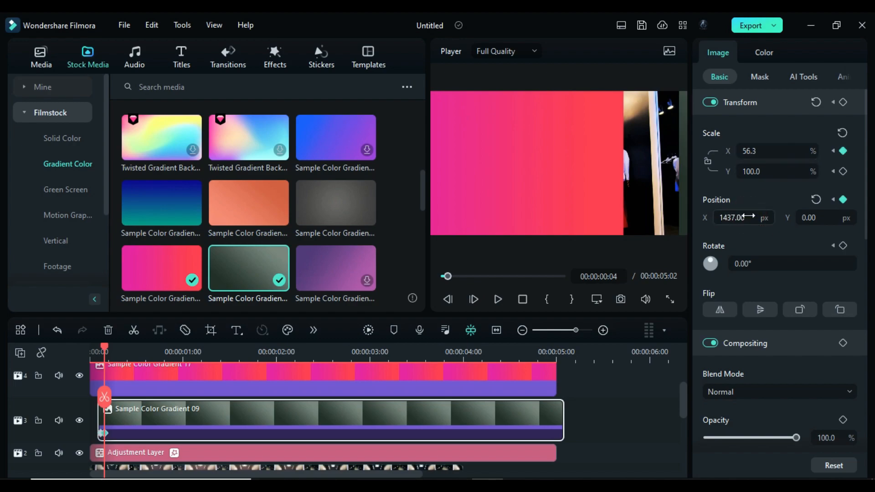
- Set the grey-green gradient's X scale to 12.7% and X position to 483 px at 00:00:00:05
key("Right")
left_click(784, 152)
type("12.7")
key("Return")
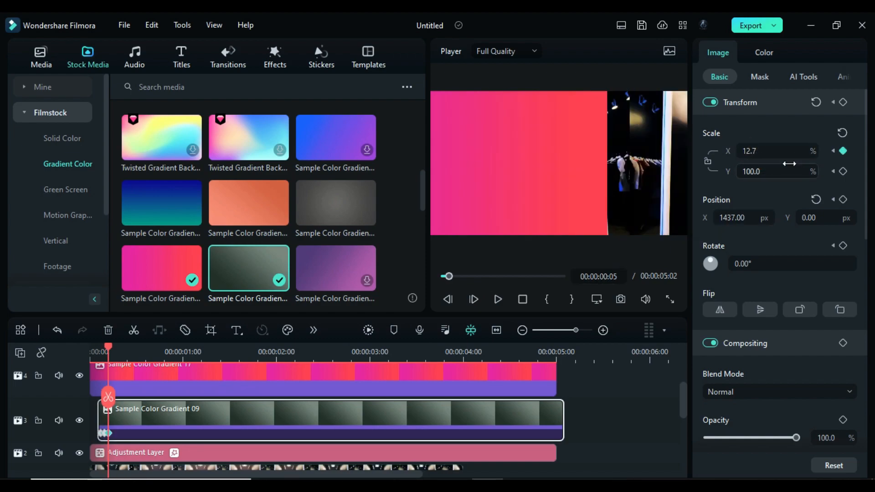
left_click(736, 218)
type("483")
key("Return")
- Set the grey-green gradient's X scale to 12.9% and X position to 364.8 px at 00:00:00:06
key("Right")
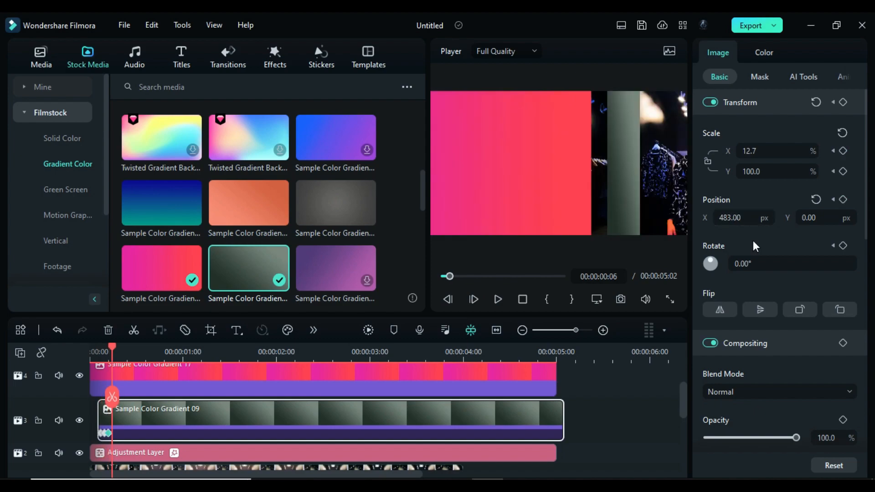
left_click(764, 151)
type("12.9")
key("Return")
left_click(735, 218)
type("364.8")
key("Return")
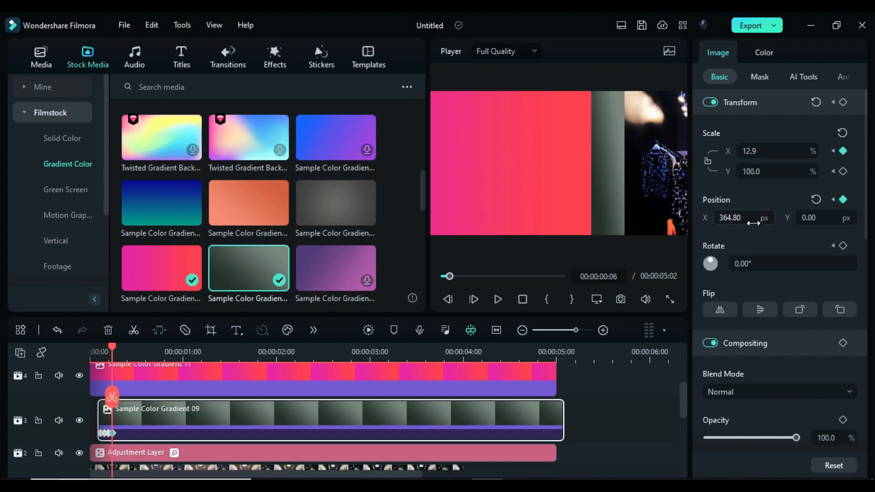
- Set the grey-green gradient to 13.5% X scale and 8.80 px X position at 00:00:00:09, and to -111.20 px at 00:00:00:10
key("Right")
key("Right")
key("Right")
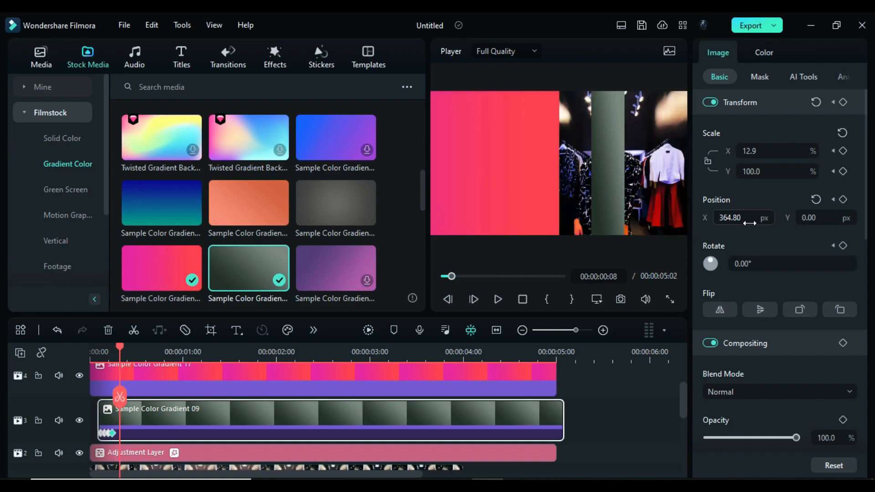
left_click(757, 151)
type("13.5")
key("Return")
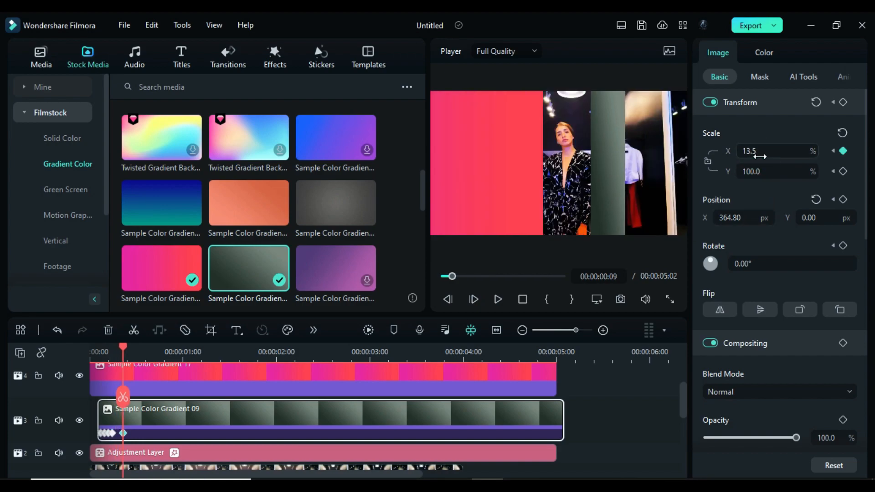
left_click_drag(758, 213, 596, 213)
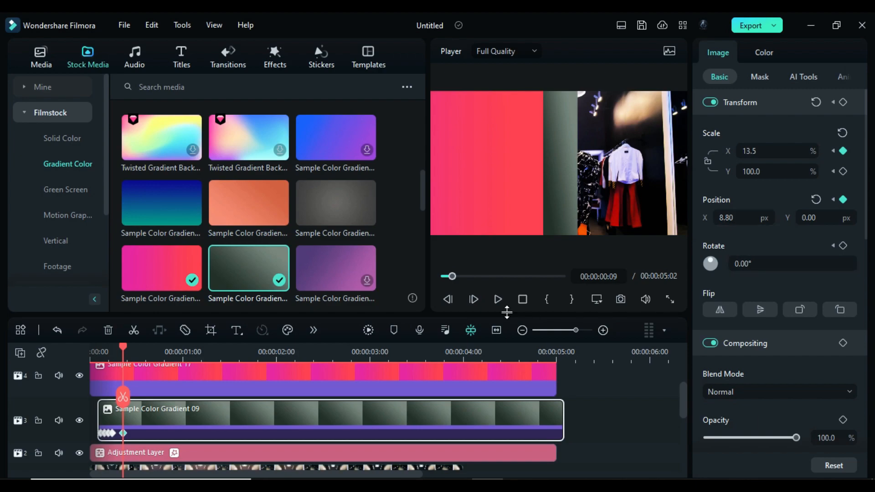
key("Right")
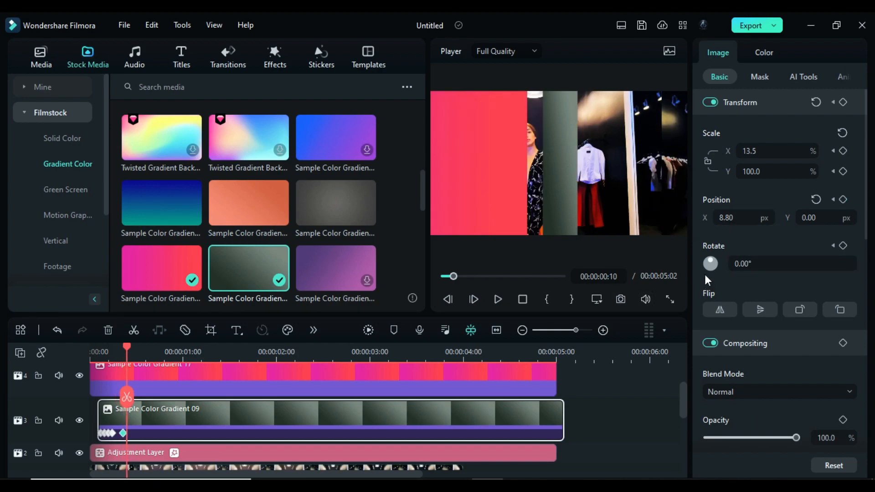
left_click_drag(734, 218, 679, 218)
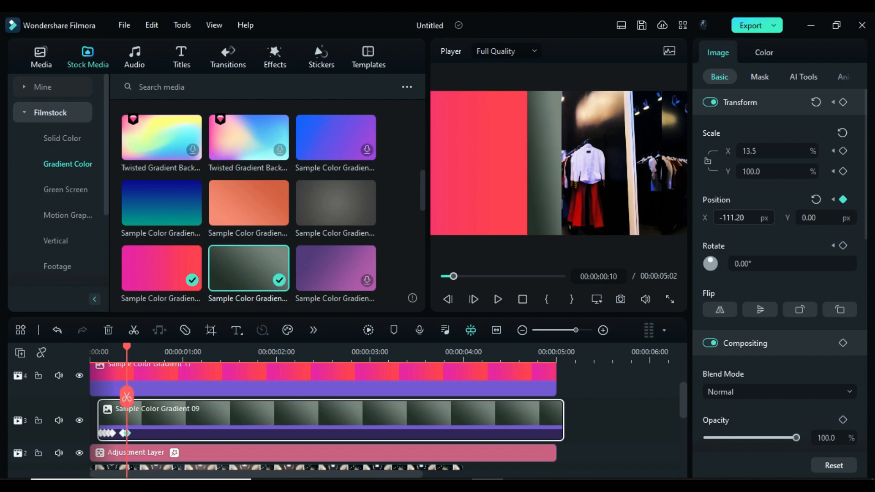
- Set the grey-green gradient's X scale to 11.5% and X position to -241.20 px at 00:00:00:13
key("Right")
key("Right")
key("Right")
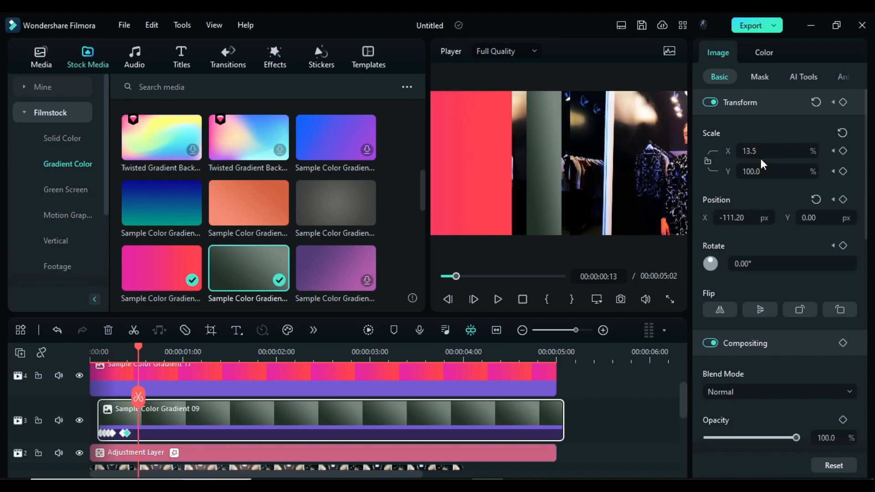
left_click(749, 151)
type("11.5")
key("Return")
left_click_drag(732, 218, 672, 218)
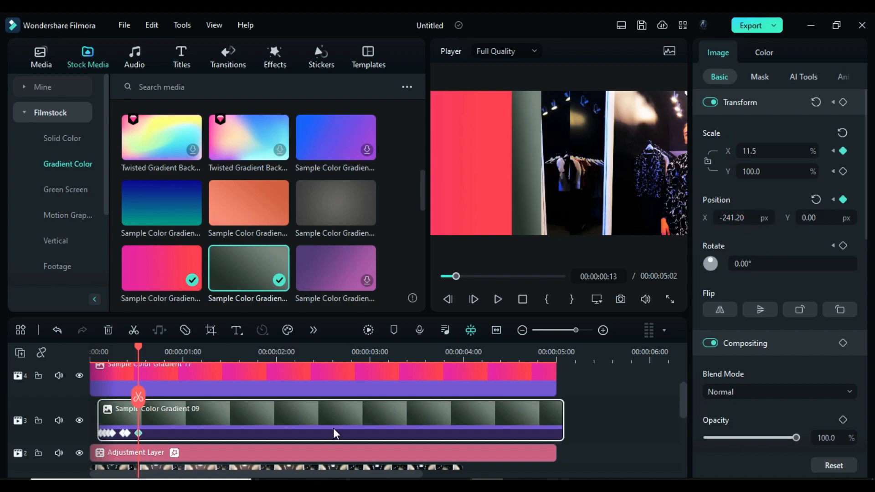
- Set the grey-green gradient's X scale to 10.1% and X position to -333.20 px at 00:00:00:15
key("Right")
key("Right")
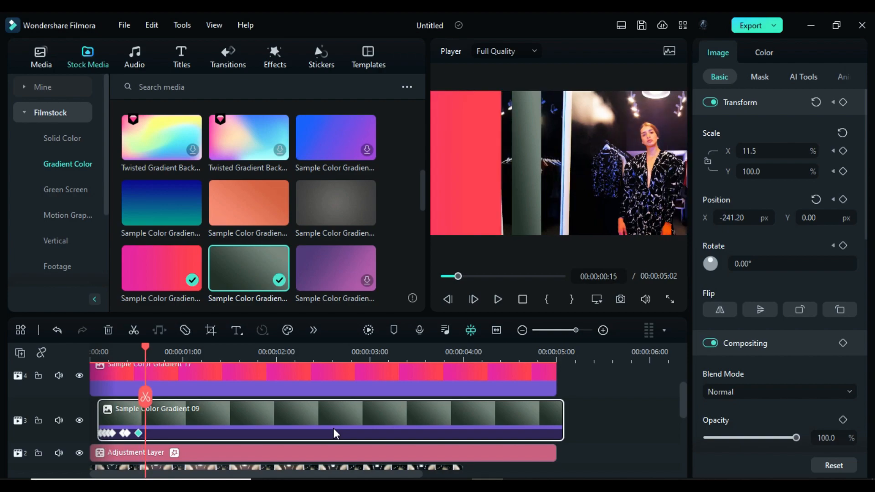
left_click(759, 151)
type("10.1")
key("Return")
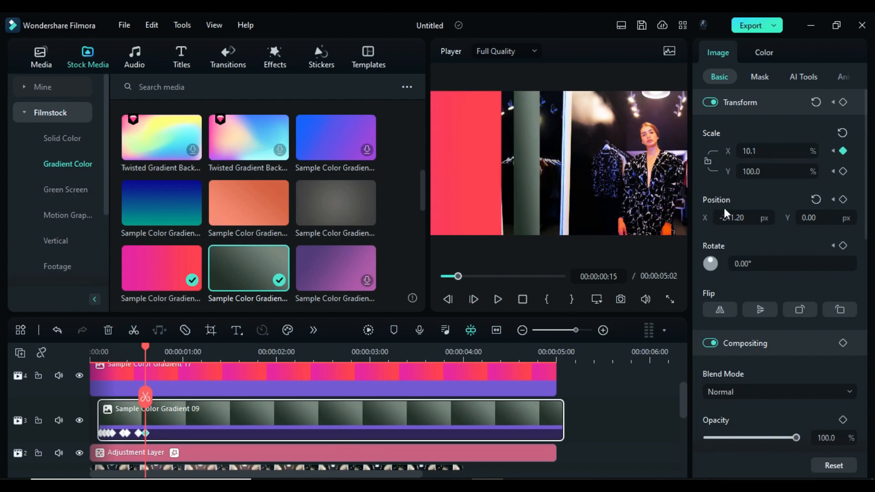
left_click_drag(732, 218, 702, 218)
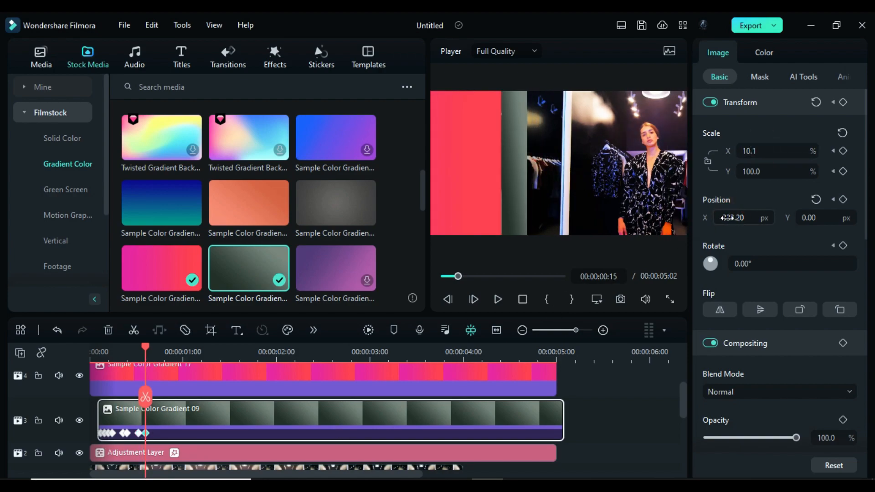
- Set the grey-green gradient's X scale to 6.5% and X position to -564.20 px at 00:00:00:20
key("Right")
key("Right")
key("Right")
key("Right")
key("Right")
left_click(763, 151)
type("6.5")
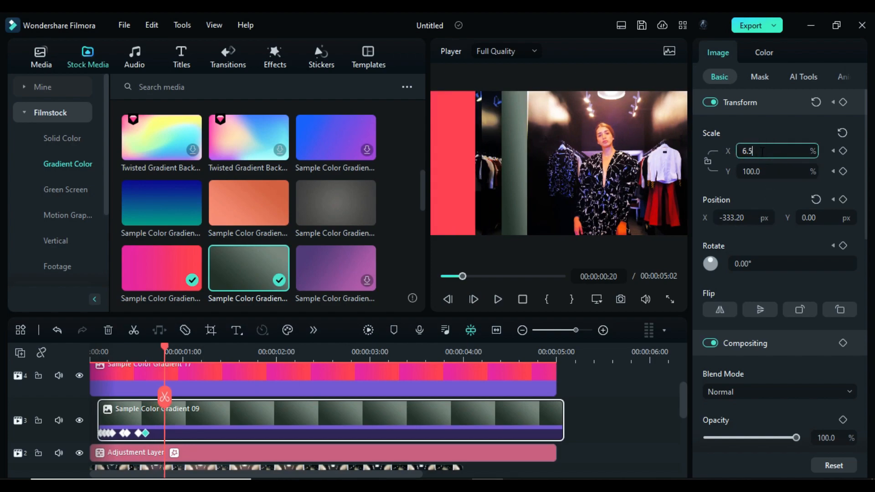
key("Return")
left_click_drag(732, 221, 728, 221)
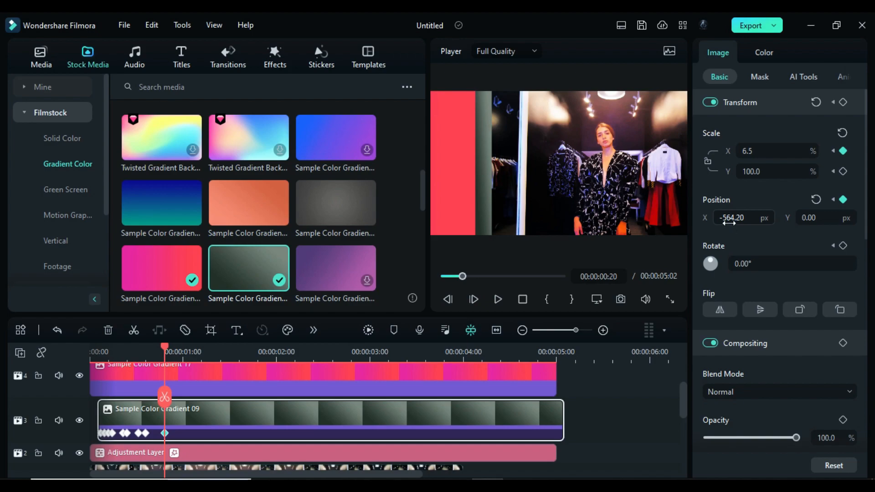
- Set the grey-green gradient's X scale to 3.7% and X position to -856.20 px at 00:00:01:05
key("space")
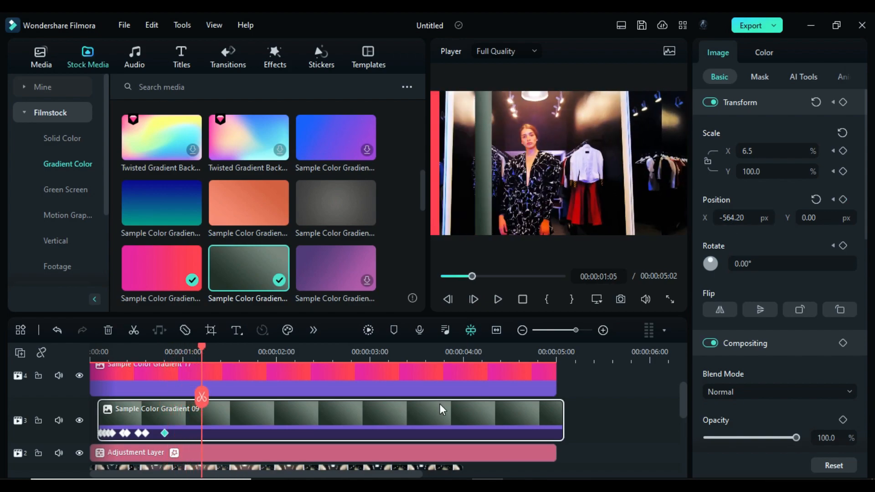
left_click(747, 151)
type("3")
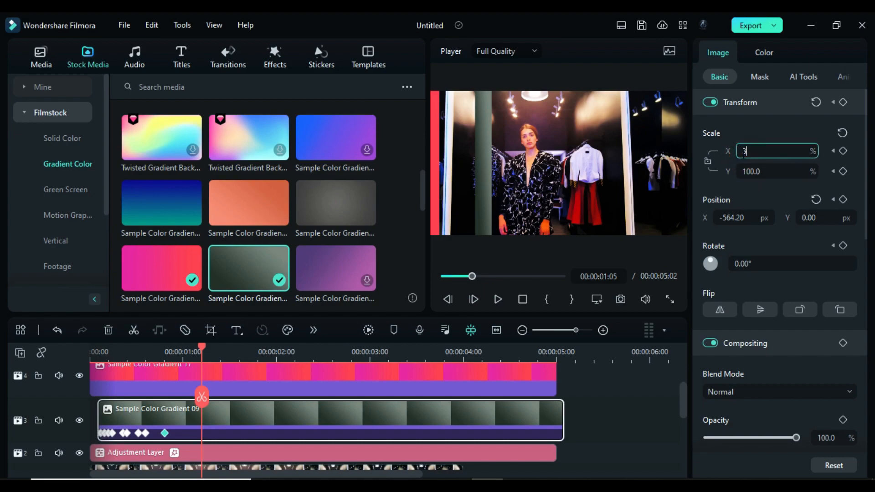
type(".7")
key("Return")
left_click_drag(730, 218, 684, 279)
- Set the grey-green gradient's X scale to 2.3% and X position to -891.20 px at 00:00:01:10
key("Right")
key("Right")
key("Right")
key("Right")
key("Right")
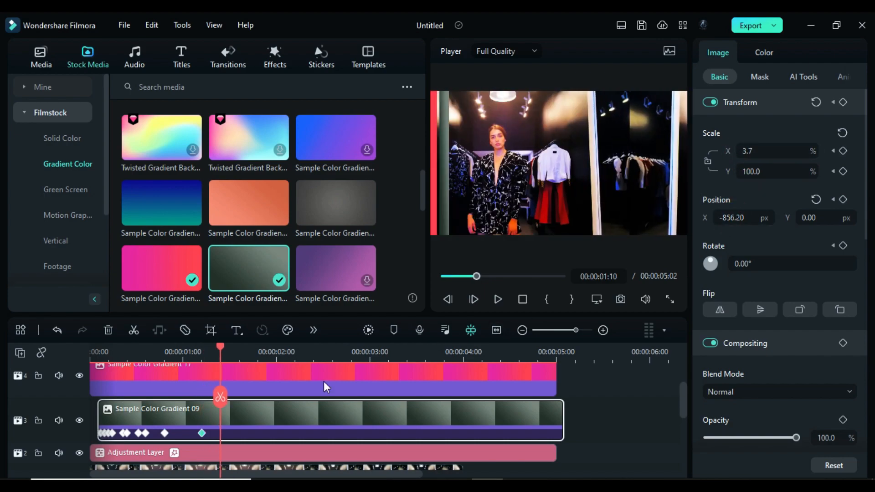
left_click_drag(749, 157, 752, 157)
left_click(753, 157)
type("2.3")
key("Return")
left_click_drag(741, 221, 726, 222)
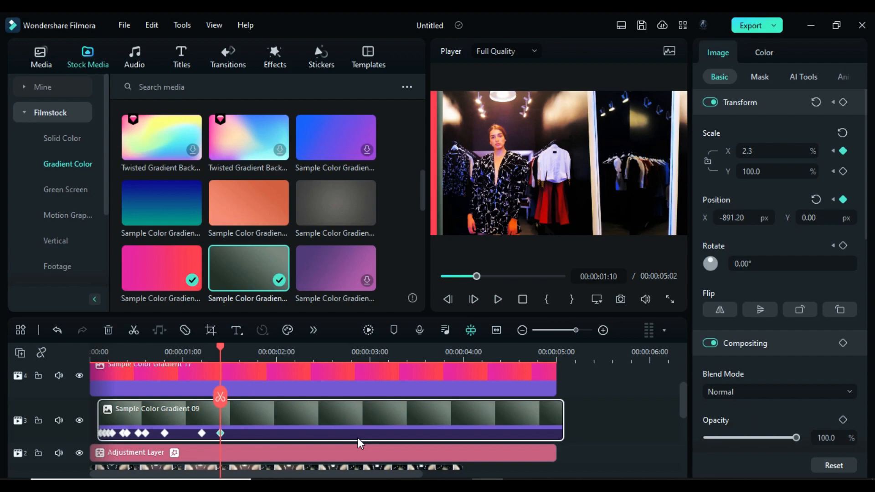
- Set the grey-green gradient's X scale to 0.9% and X position to about -922 px at 00:00:01:15
key("Right")
key("Right")
key("Right")
key("Right")
key("Right")
left_click(759, 151)
type("0.")
key("Return")
left_click_drag(739, 218, 725, 217)
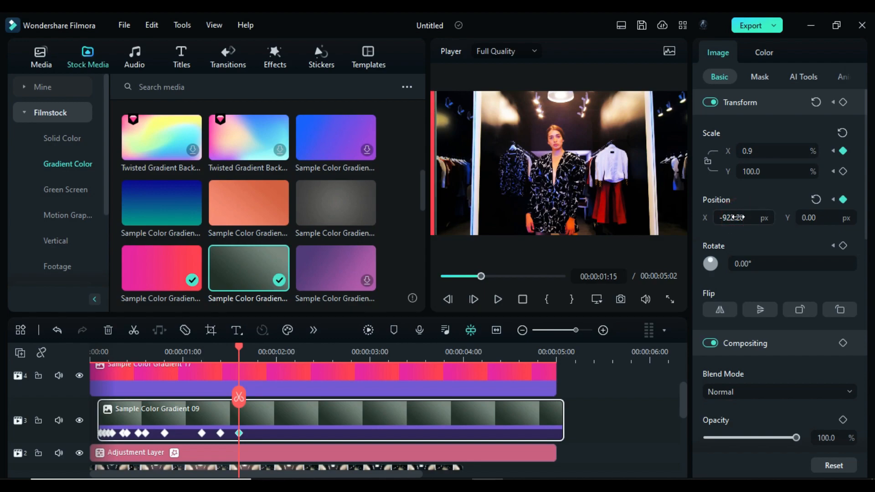
- Set the grey-green gradient's X scale to 0.5% at 00:00:01:20 and shift it slightly further toward the frame's left edge
key("Right")
key("Right")
key("Right")
key("Right")
key("Right")
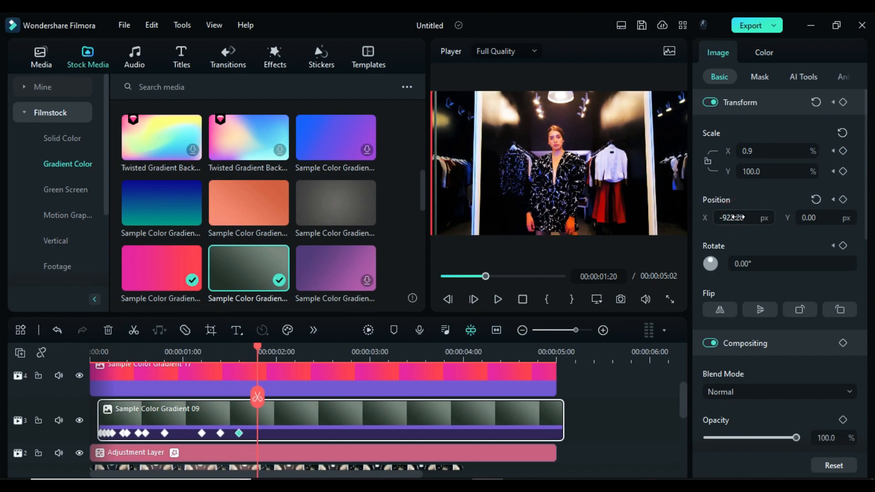
left_click(759, 150)
type("0.5")
key("Return")
left_click_drag(742, 218, 740, 214)
- Set the grey-green gradient's X scale to 0.1% and X position to -949.20 px at 00:00:01:24
key("Right")
key("Right")
key("Right")
key("Right")
left_click(762, 151)
key("Return")
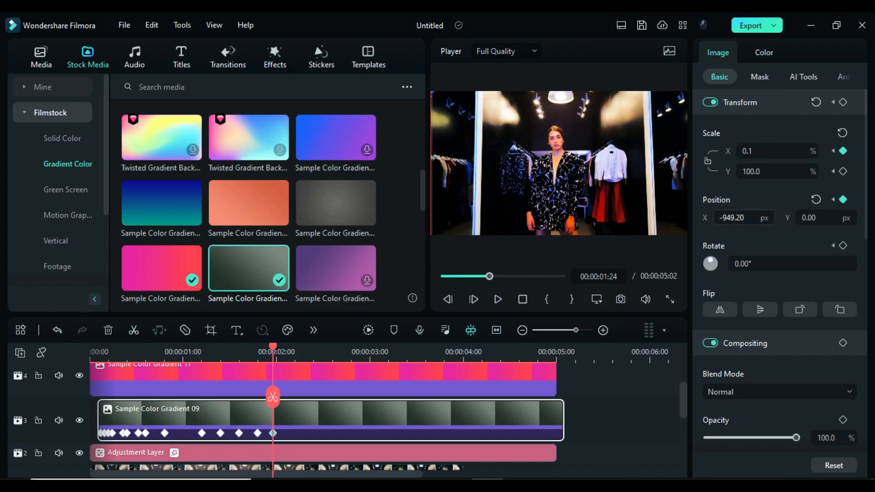
left_click_drag(748, 218, 744, 217)
- Set the grey-green gradient's X position to -962.20 px at 00:00:02:03
key("Right")
key("Right")
key("Right")
key("Right")
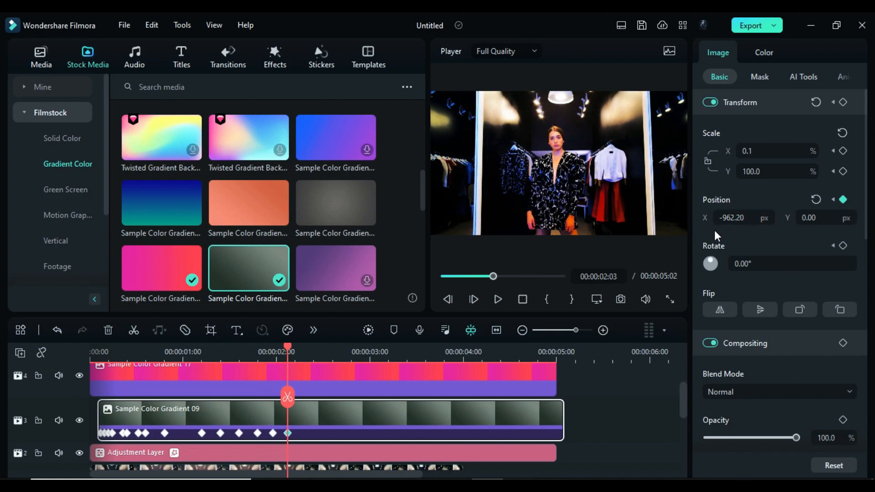
- Place the orange Sample Color Gradient 08 on track 5 at 00:00:00:06 and keyframe its transform there
left_click_drag(290, 350, 112, 350)
scroll(194, 387, "up", 2)
left_click_drag(230, 219, 135, 386)
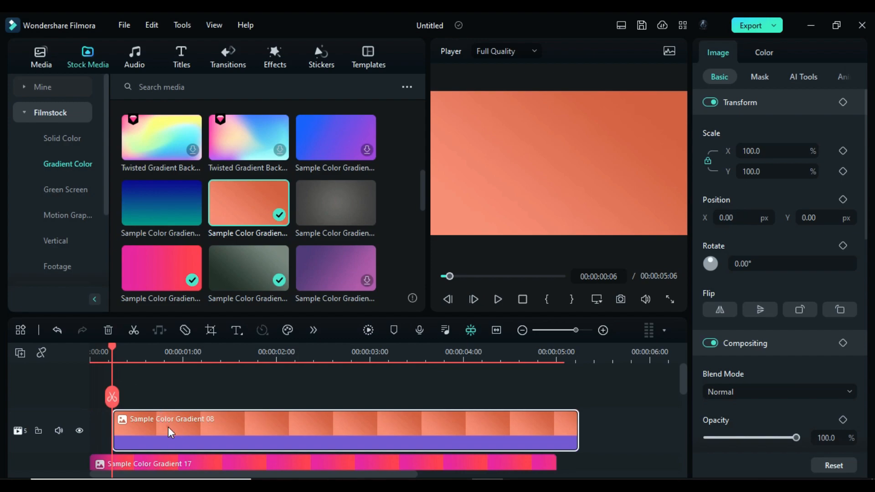
left_click(844, 103)
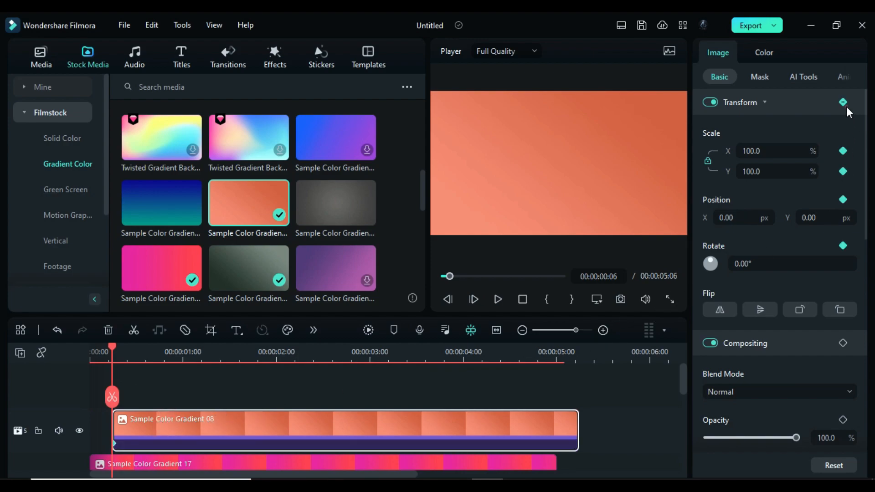
- Set the orange gradient's X position to 1919 px at its first keyframe
left_click(737, 221)
type("1919")
key("Return")
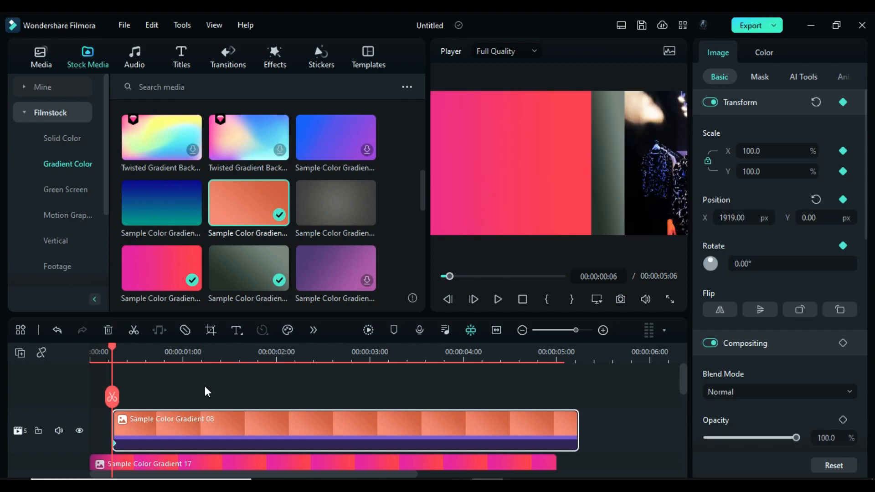
- Set the orange gradient's X scale alone to 71.9% and its X position to 1341 px at 00:00:00:07
left_click(114, 349)
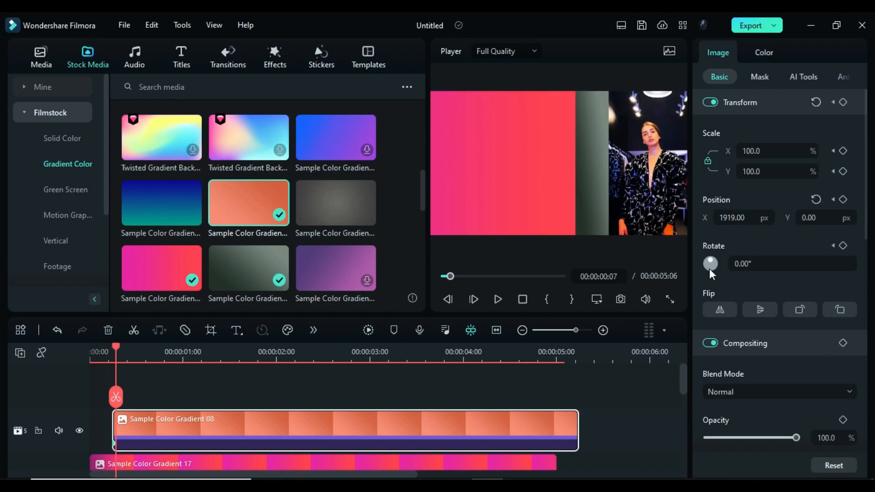
left_click(749, 152)
type("71.9")
key("Return")
left_click(743, 218)
type("1341")
key("Return")
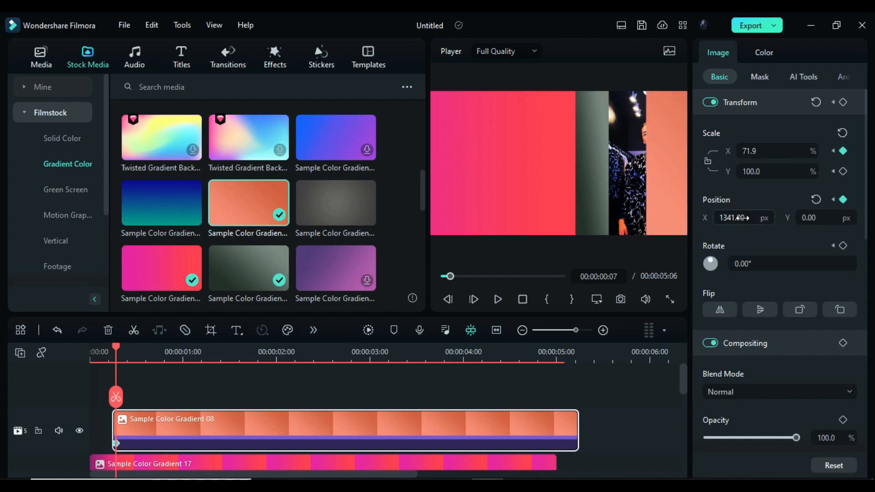
- Set the orange gradient's X scale to 15.7% and X position to 289 px at 00:00:00:09
key("Right")
key("Right")
left_click(767, 153)
type("15.7")
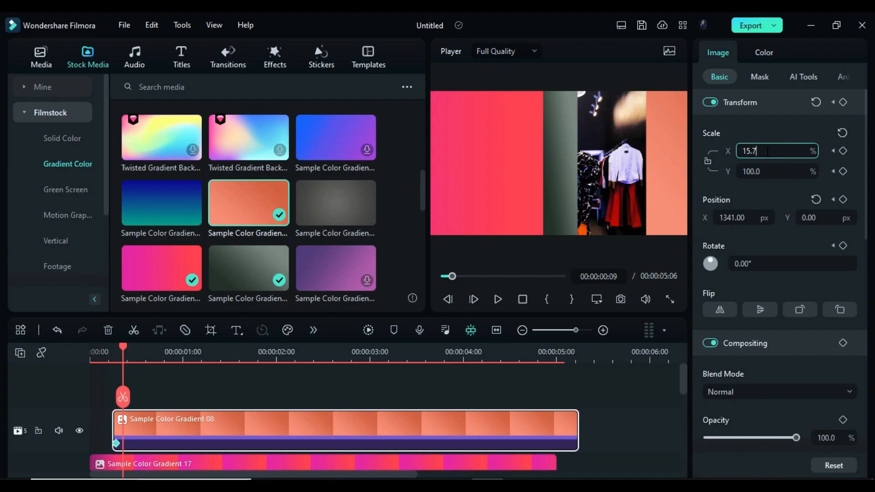
key("Return")
left_click(729, 218)
type("292")
key("Return")
left_click_drag(730, 219, 726, 219)
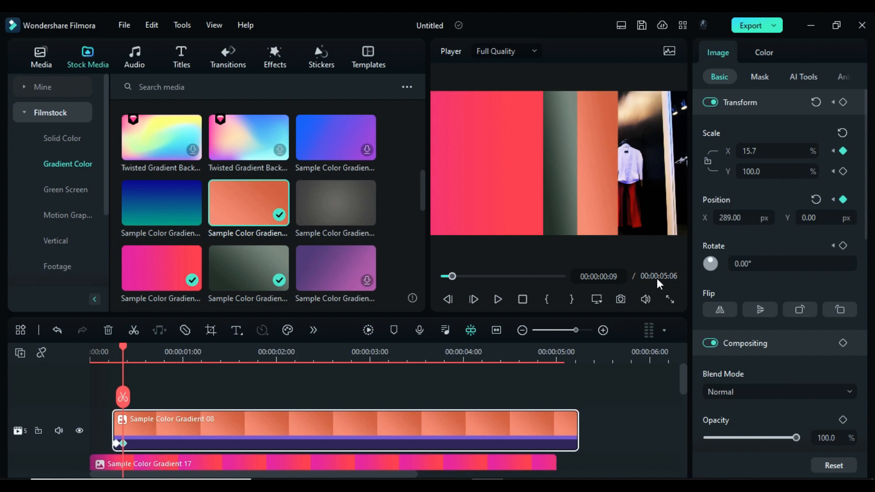
- Set the orange gradient's X scale to 14.3% and X position to 151 px at 00:00:00:10
key("Right")
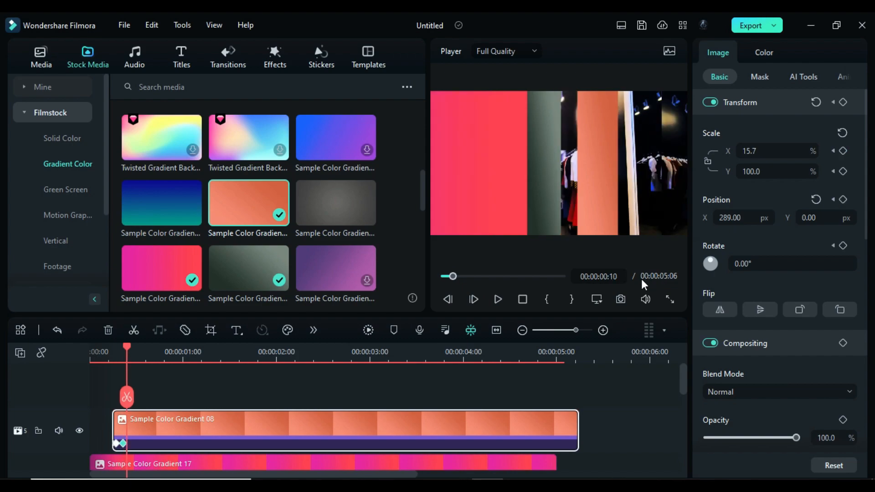
left_click(762, 151)
type("14.3")
key("Return")
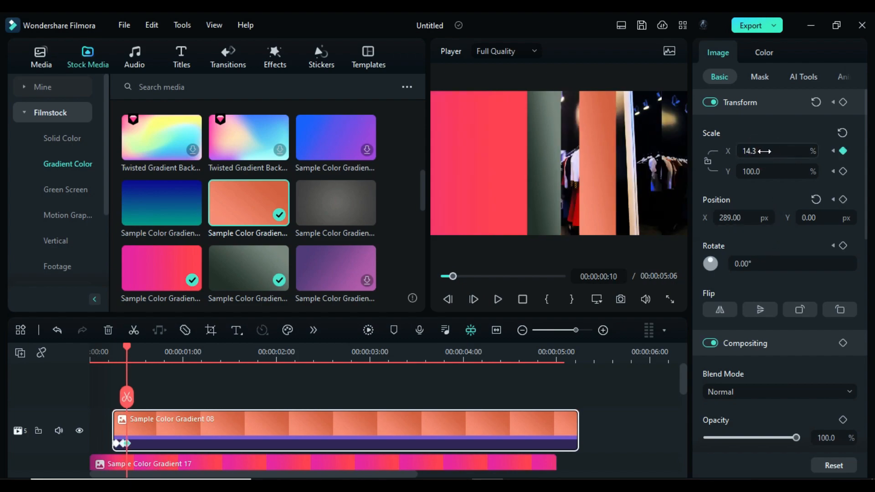
left_click(739, 221)
type("153")
key("Return")
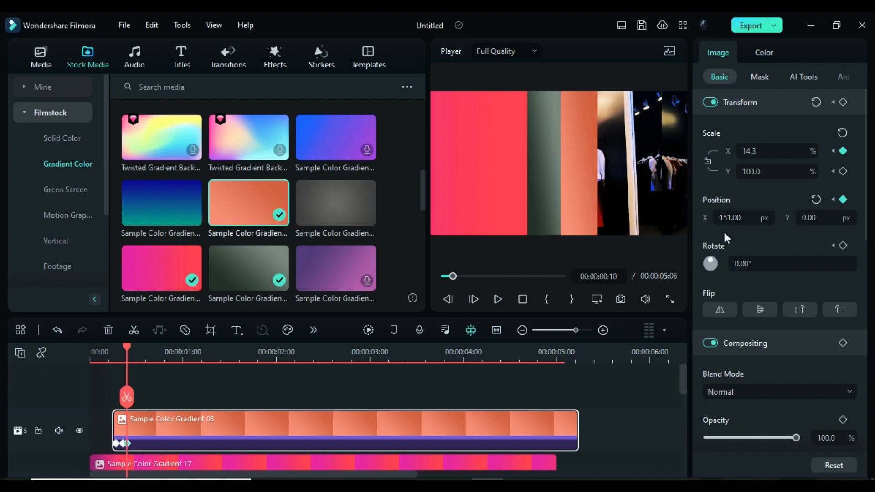
- Set the orange gradient's X scale to 12.9% and X position to 40 px at 00:00:00:12
key("Right")
key("Right")
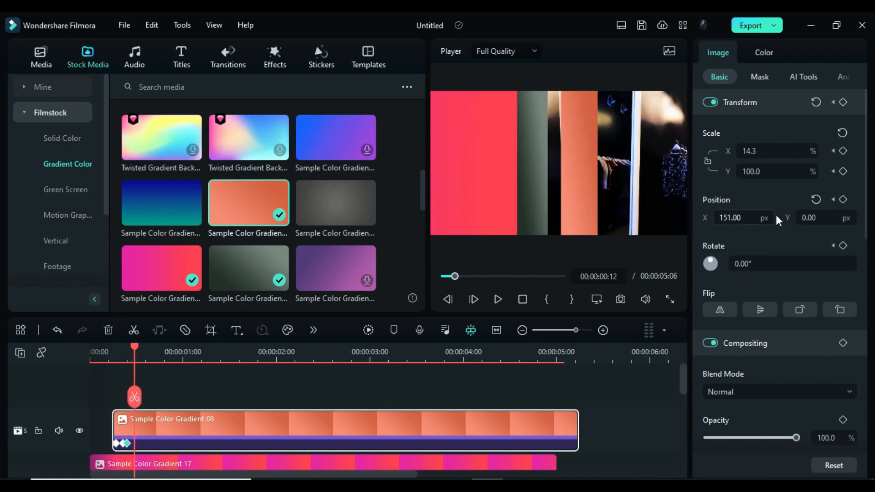
left_click(761, 151)
type("12.9")
key("Return")
left_click(732, 217)
type("40")
key("Return")
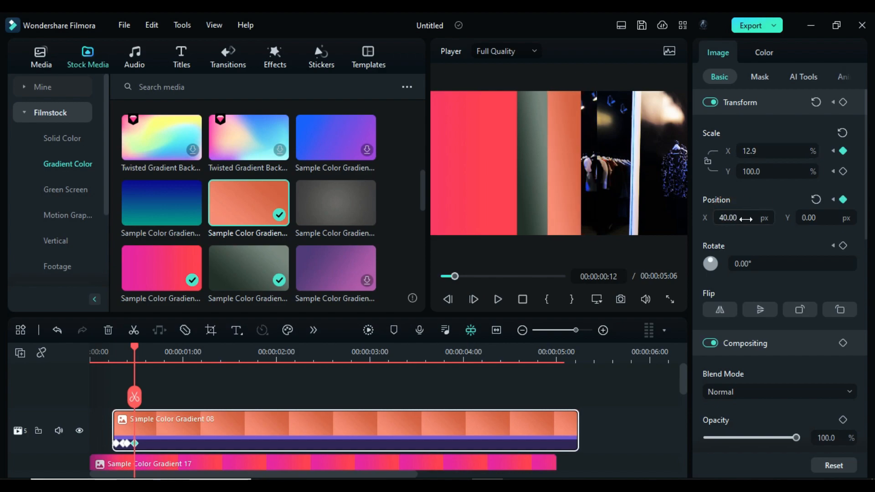
- Set the orange gradient's X scale to 10.7% and X position to -136 px at 00:00:00:15
key("Right")
key("Right")
key("Right")
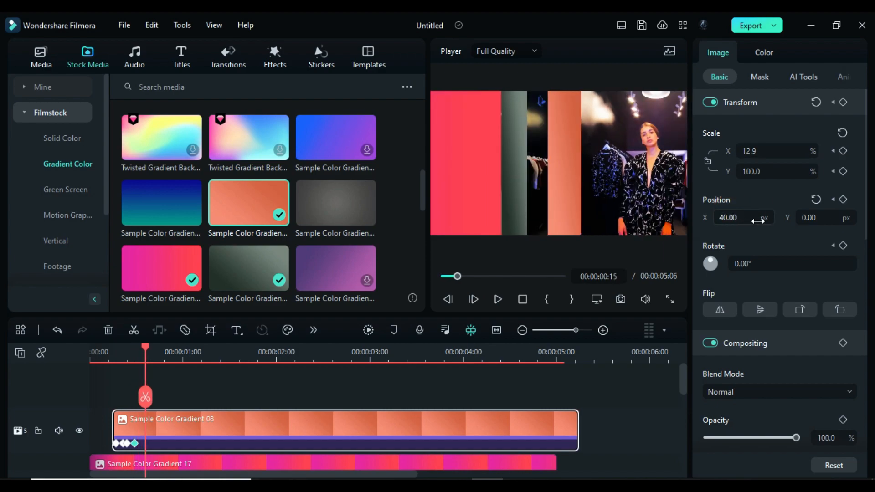
left_click(760, 151)
type("10.7")
key("Return")
left_click_drag(746, 219, 665, 218)
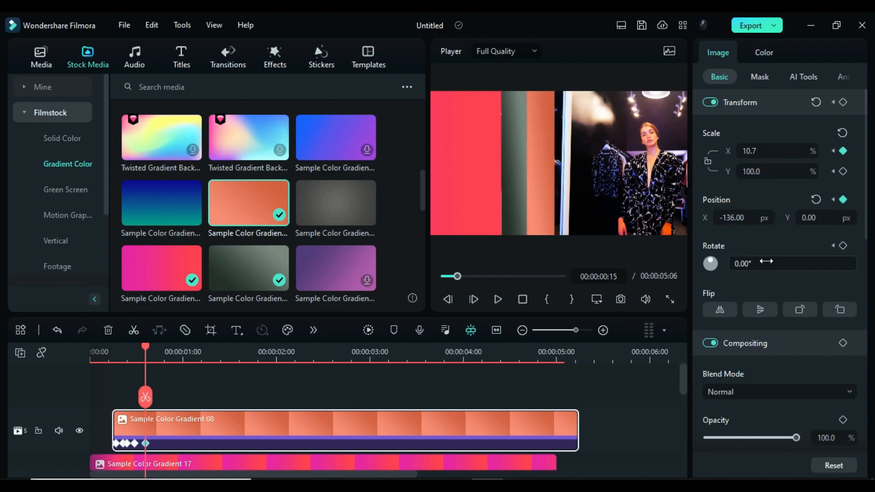
- Set the orange gradient's X scale to 7.1% and X position to -436 px at 00:00:00:20
key("Right")
key("Right")
key("Right")
key("Right")
key("Right")
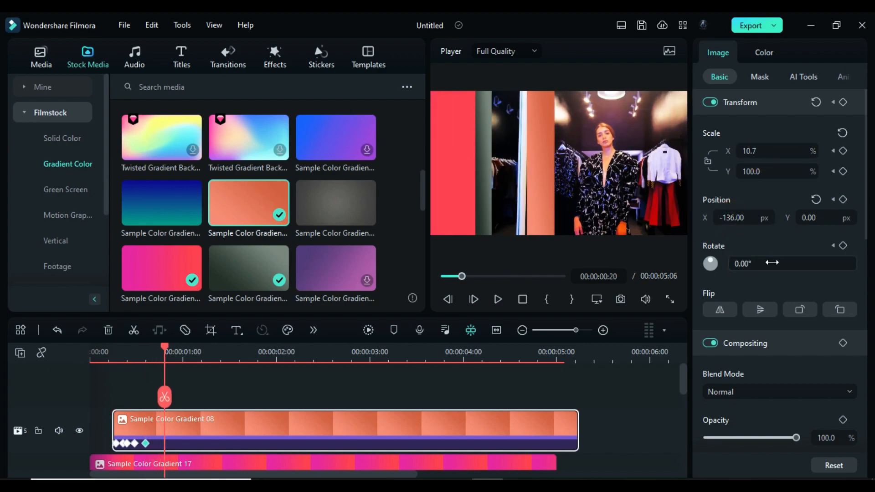
left_click(770, 151)
type("7.1")
key("Return")
left_click_drag(756, 218, 620, 216)
- Set the orange gradient's X scale to 2.5% and X position to -646 px at 00:00:01:00
key("Right")
key("Right")
key("Right")
key("Right")
key("Right")
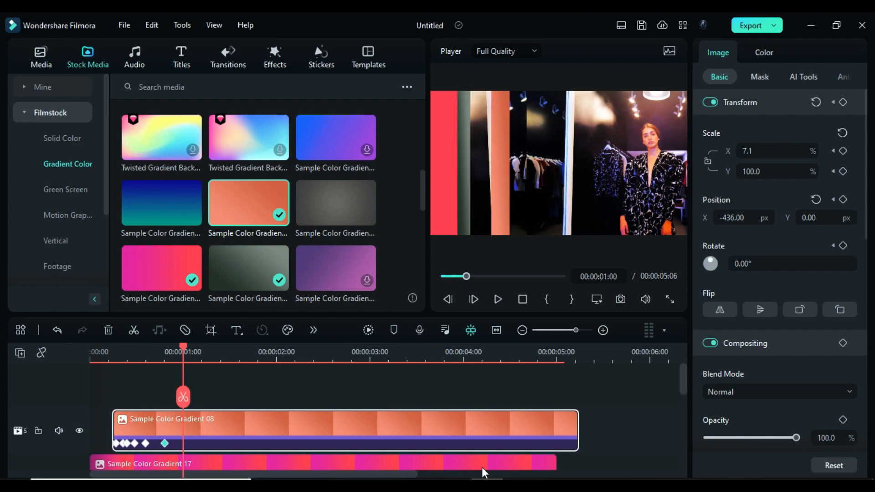
left_click(754, 151)
type("2")
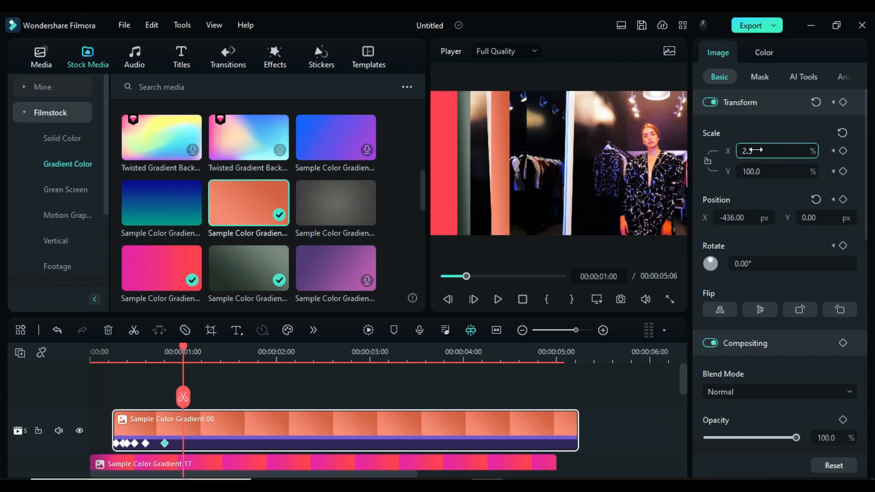
type(".5")
key("Return")
left_click_drag(732, 218, 636, 218)
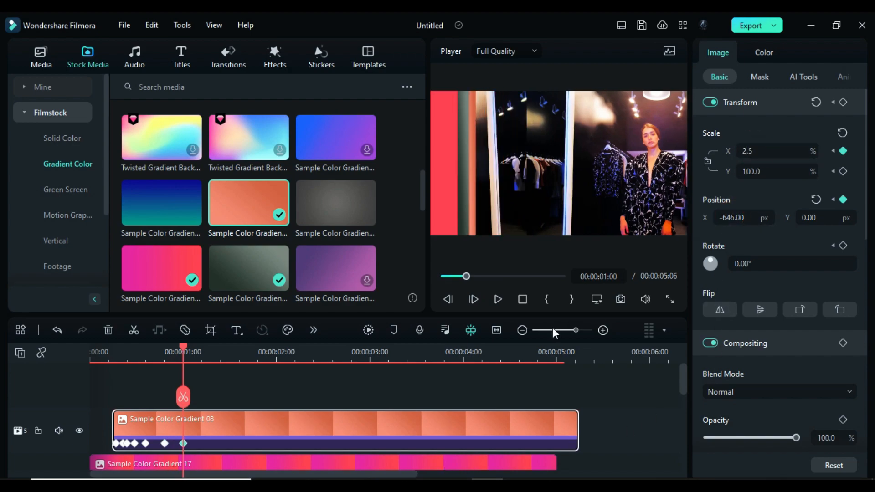
- Set the orange gradient's X scale to 1.8% and X position to -803 px at 00:00:01:05
key("Right")
key("Right")
key("Right")
key("Right")
key("Right")
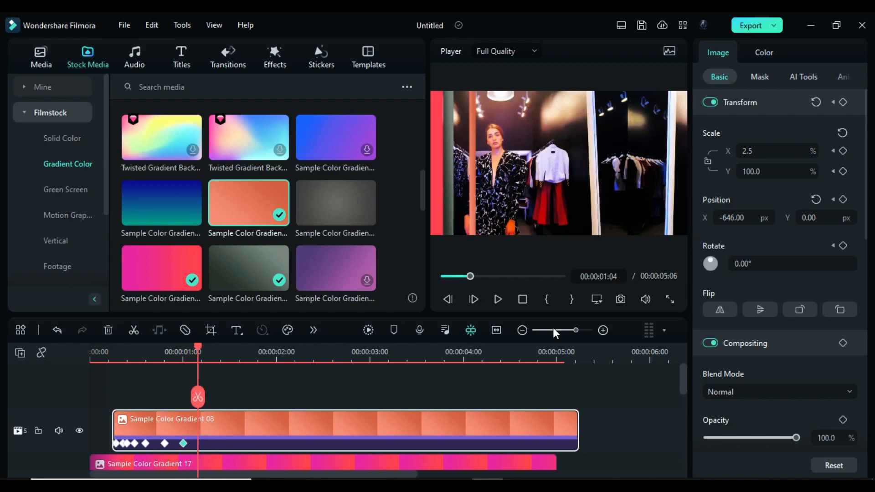
left_click(750, 152)
type("1.8")
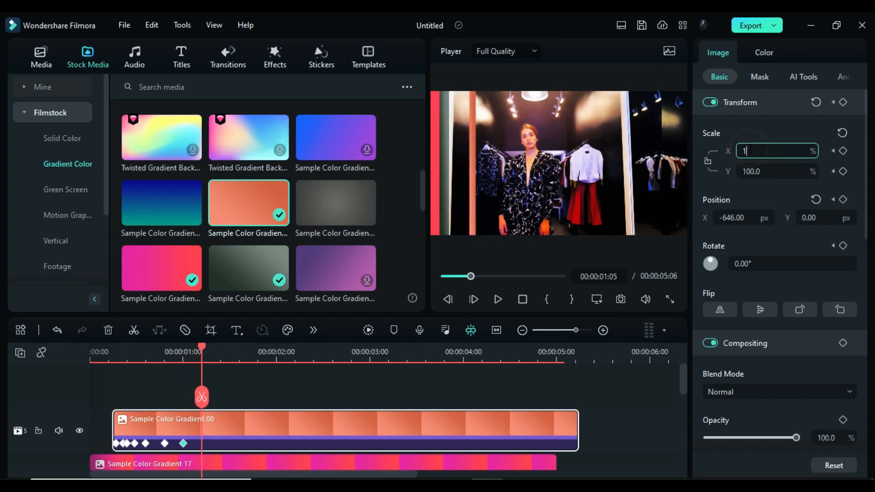
key("Return")
left_click_drag(751, 218, 728, 217)
- Set the orange gradient's X scale to 1.5% and X position to -854 px at 00:00:01:10
key("Right")
key("Right")
key("Right")
key("Right")
key("Right")
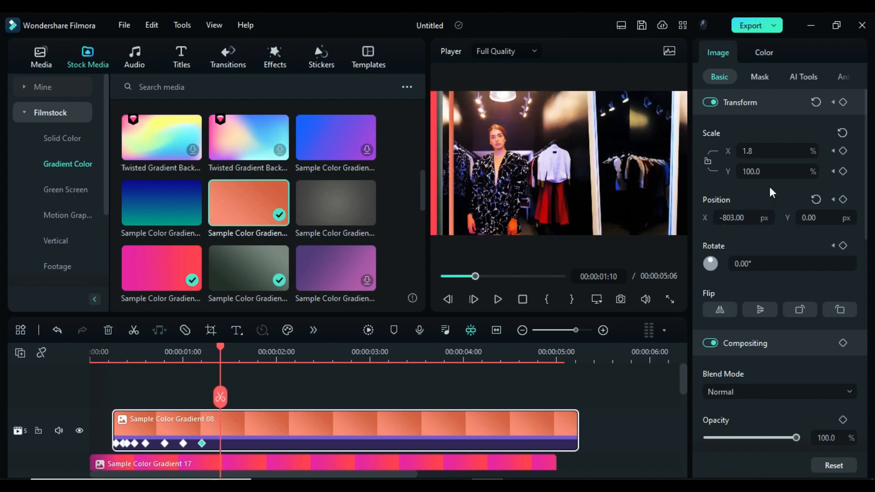
left_click(752, 151)
type("1.5")
key("Return")
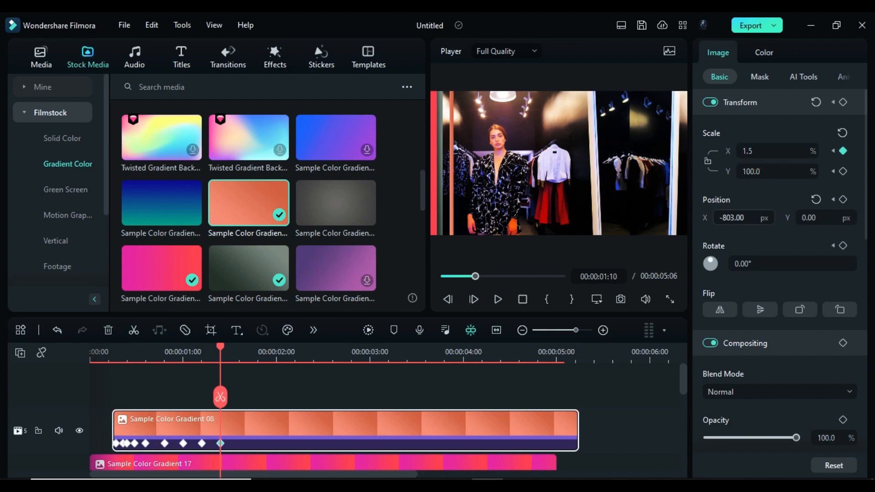
left_click_drag(743, 218, 735, 217)
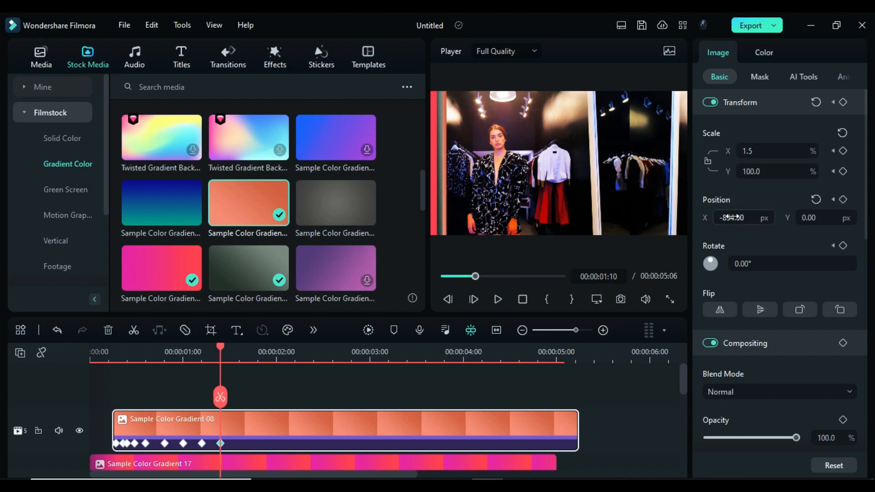
- Set the orange gradient's X scale to 1.1% and X position to -905 px at 00:00:01:15
key("Right")
key("Right")
key("Right")
key("Right")
key("Right")
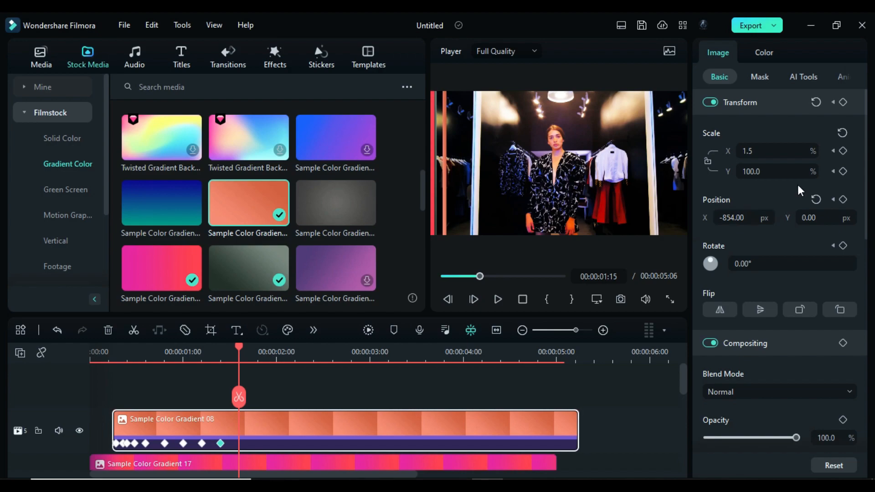
double_click(759, 151)
type("1")
key("Return")
left_click_drag(754, 217, 731, 217)
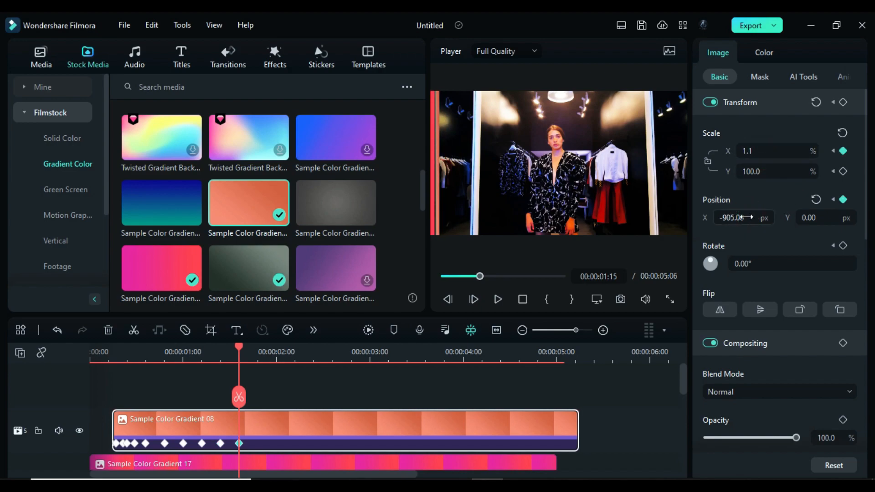
- Set the orange gradient's X scale to 0.5% and X position to -947 px at 00:00:02:00
left_click_drag(239, 349, 277, 351)
double_click(774, 150)
type("0.5")
key("Return")
left_click_drag(745, 221, 746, 227)
- Move the orange gradient out of the frame with an X position of -1013 px at 00:00:02:05
key("Right")
key("Right")
key("Right")
key("Right")
key("Right")
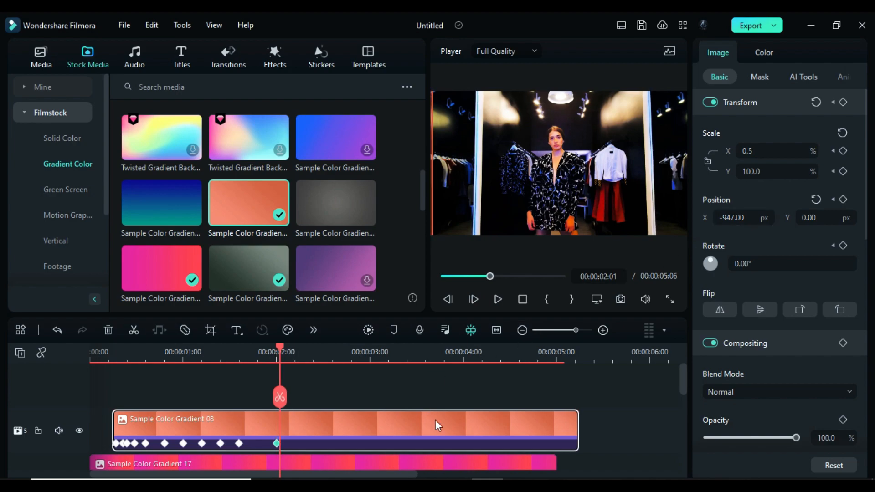
left_click_drag(732, 217, 728, 219)
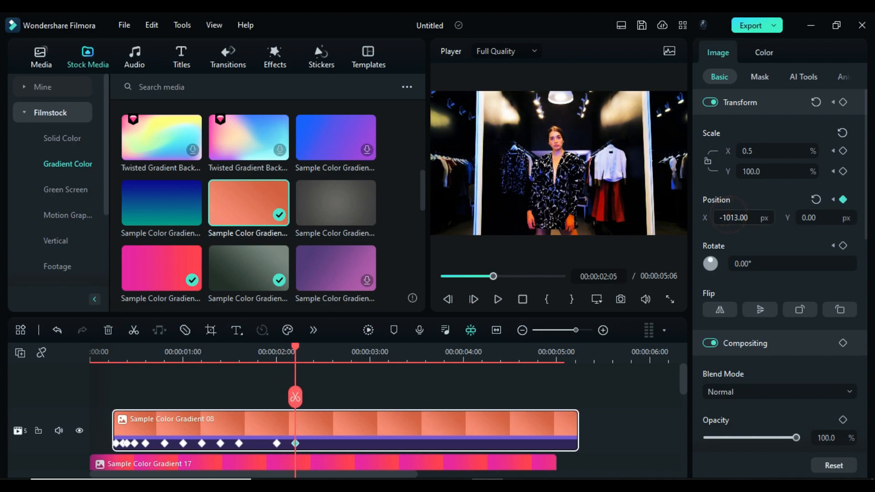
- Place the pink Sample Color Gradient 17 on track 7 starting at 00:00:02:05
scroll(403, 445, "down", 1)
left_click(384, 441)
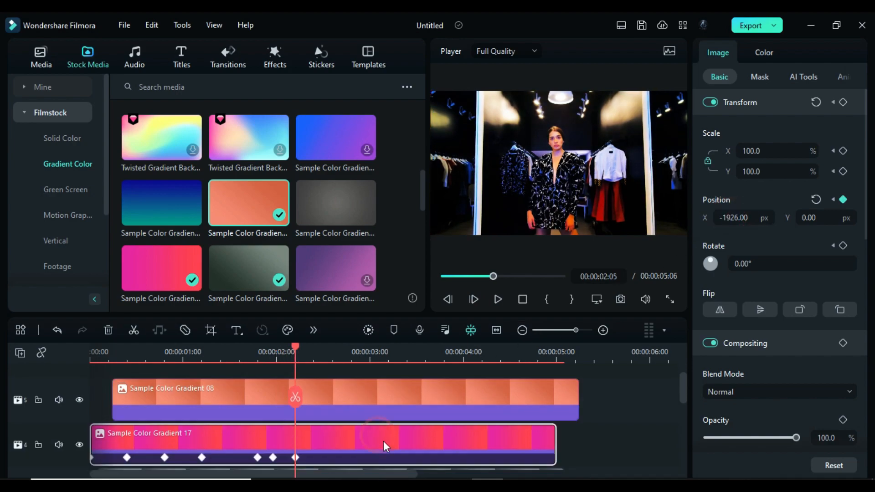
scroll(383, 440, "up", 1)
left_click(133, 279)
left_click_drag(132, 279, 312, 353)
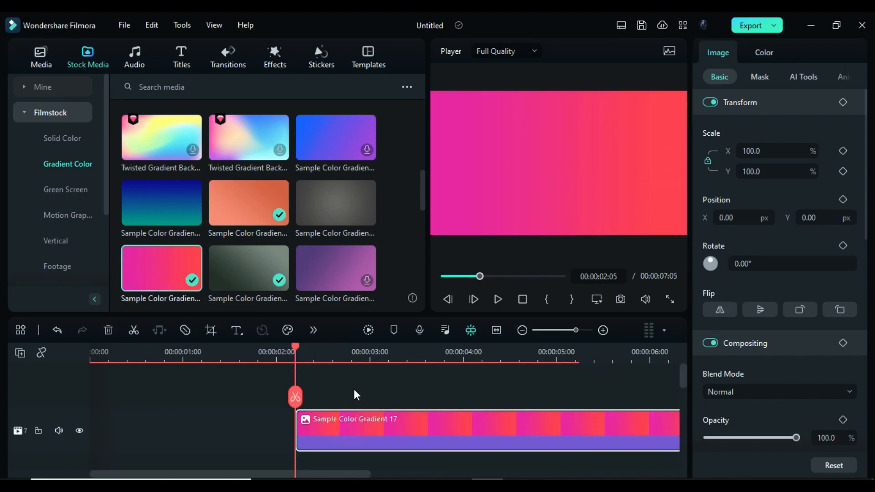
- Place the black logo pngwing.com () from the project media on track 8 above the pink gradient at 00:00:02:05
left_click(49, 61)
left_click(55, 87)
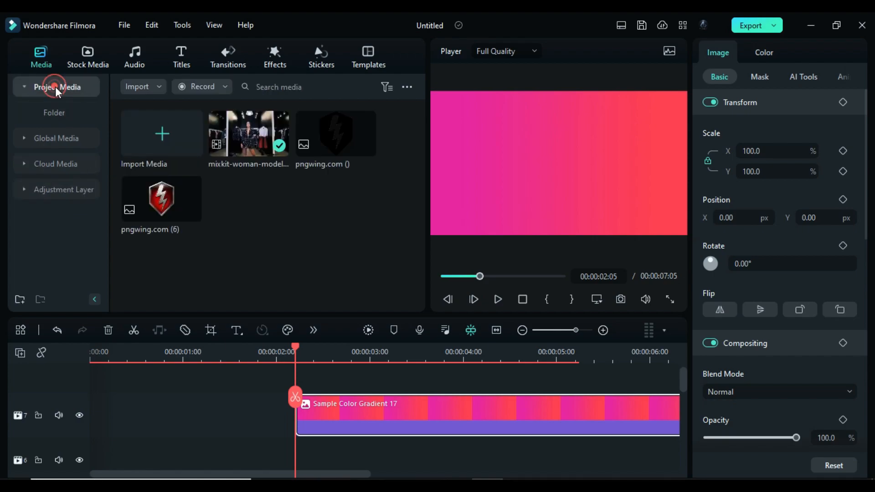
left_click_drag(297, 152, 384, 418)
- Scale the black logo to 50% in both X and Y
left_click(760, 172)
type("50")
key("Return")
left_click(755, 152)
type("50")
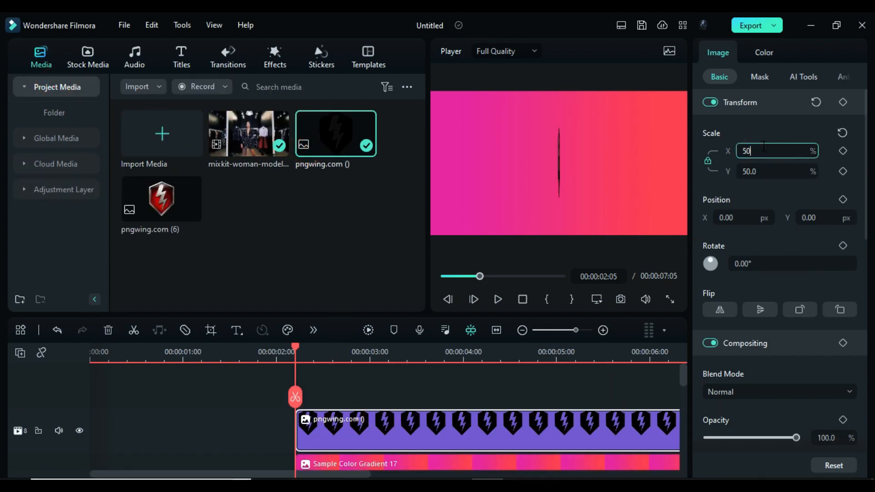
key("Return")
left_click(754, 172)
double_click(755, 172)
type("50")
key("Return")
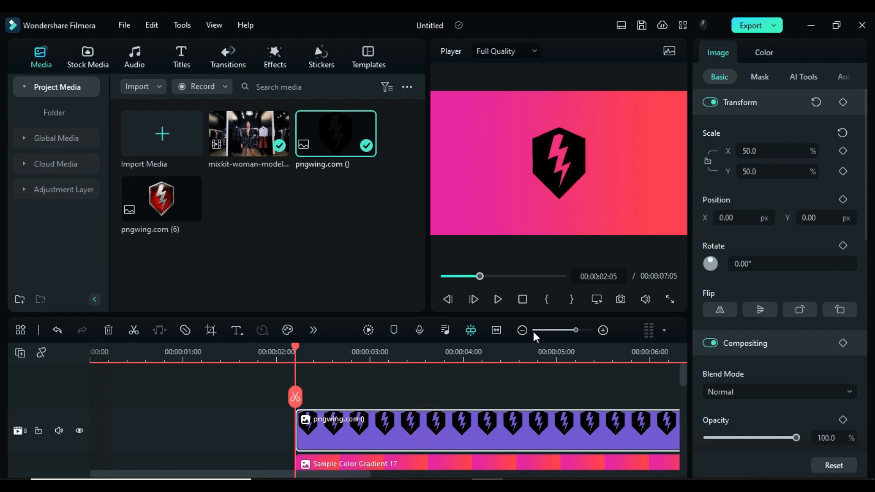
- Take a snapshot of the logo on the pink gradient, and delete the logo and gradient clips from tracks 7 and 8
left_click(621, 299)
scroll(403, 398, "down", 1)
left_click_drag(399, 376, 411, 436)
key("Delete")
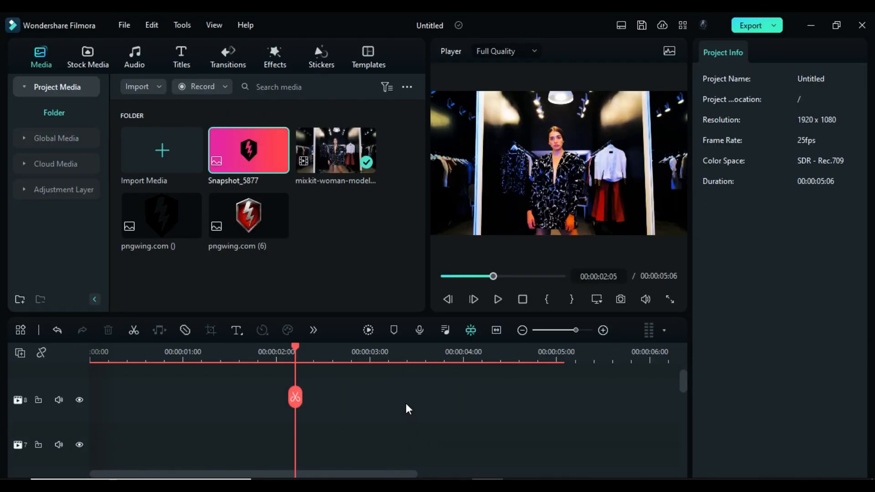
- Place the snapshot on track 7 at 00:00:02:05 and cut off its part after about 3.5 seconds on the timeline
left_click_drag(250, 149, 305, 431)
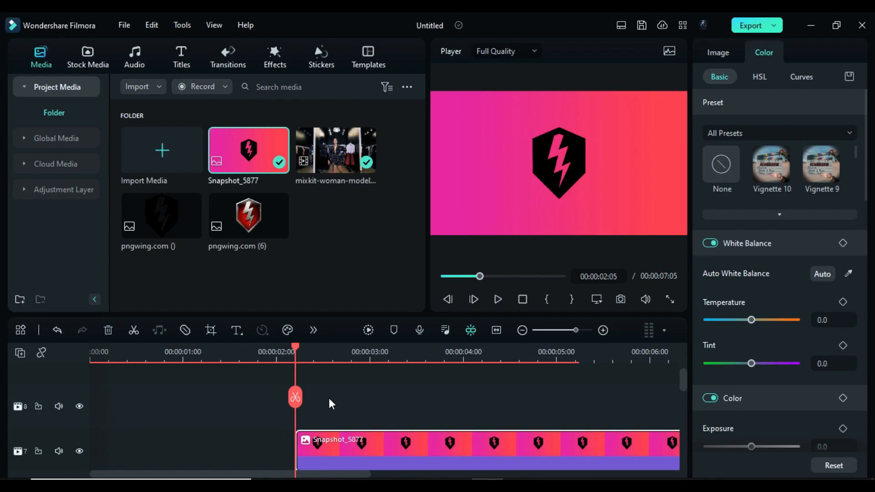
scroll(329, 398, "down", 1)
left_click_drag(296, 350, 418, 369)
left_click(419, 397)
left_click(462, 434)
key("Delete")
- Add a transform keyframe to the snapshot at its start, 00:00:02:05
left_click(297, 359)
left_click(340, 428)
left_click(711, 52)
left_click(793, 112)
left_click(793, 111)
left_click(843, 102)
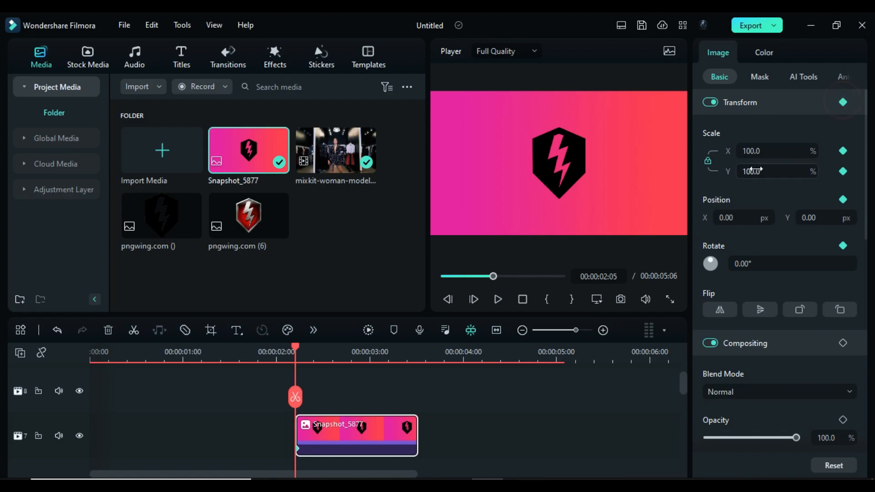
- Rotate the snapshot to -75° at its first keyframe
left_click(740, 263)
type("-75")
key("Return")
left_click(725, 217)
type("18")
key("BackSpace")
key("BackSpace")
- Unlink the snapshot's scale, set both X and Y scale to 2000%, and set its Y position to 1501 px
left_click(708, 161)
left_click(743, 170)
type("2000")
key("Return")
left_click(749, 151)
type("2000")
key("Return")
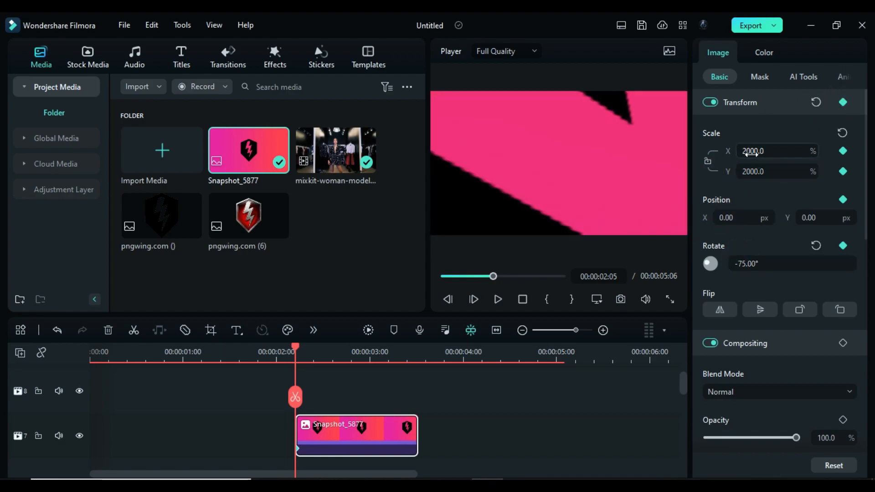
left_click(806, 219)
type("1501")
key("Return")
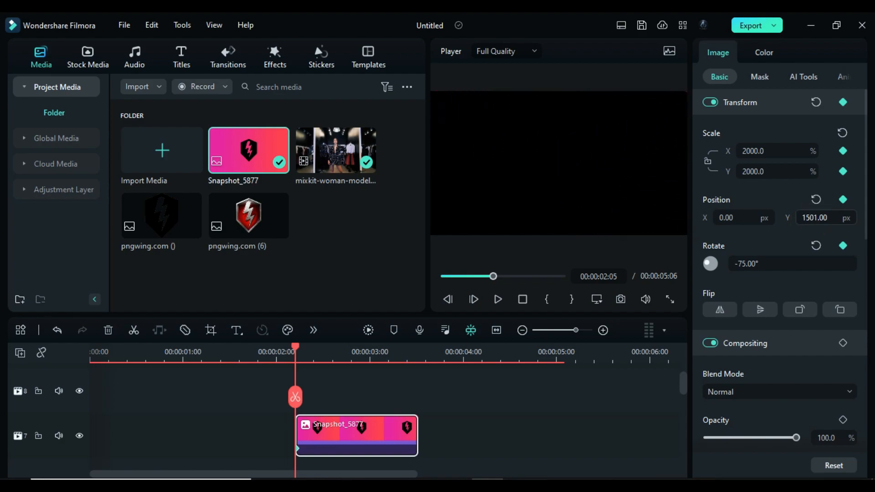
- Enable Chroma Key on the snapshot to remove the logo's black, and raise its edge feather and edge thickness
left_click(760, 77)
left_click(803, 77)
left_click(710, 102)
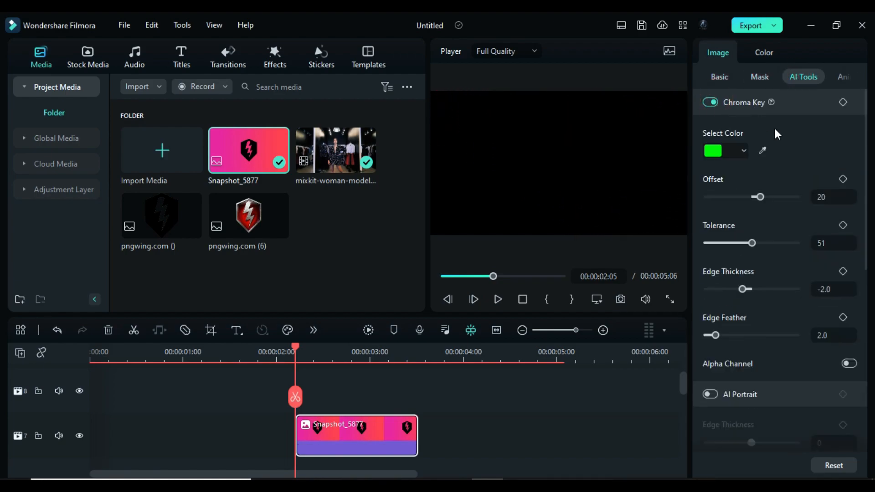
left_click_drag(717, 337, 721, 336)
left_click_drag(742, 289, 751, 290)
left_click(720, 77)
- Set the snapshot's X and Y scale to 225% at 00:00:02:15
left_click_drag(296, 350, 333, 352)
left_click(746, 177)
type("225")
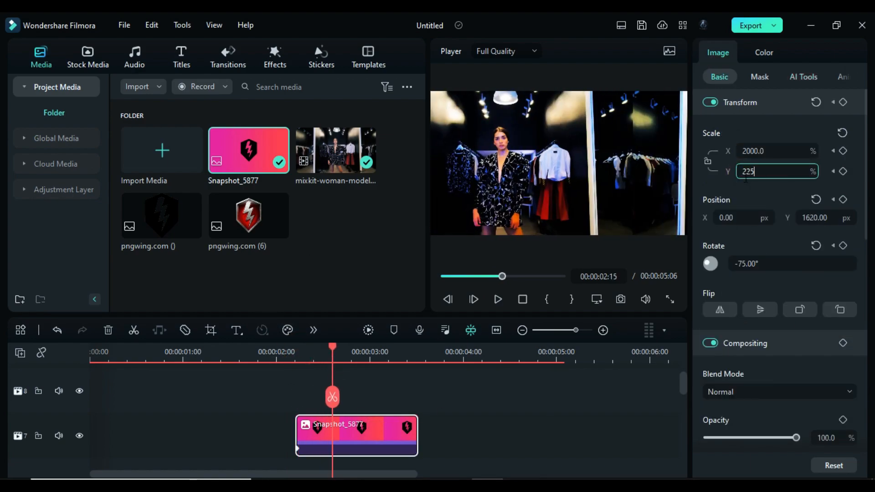
left_click(753, 156)
type("225")
key("Return")
- Set the snapshot's Y position to 17 px and its rotation to -45° at 00:00:02:15
left_click(815, 217)
type("17")
key("Return")
left_click(790, 266)
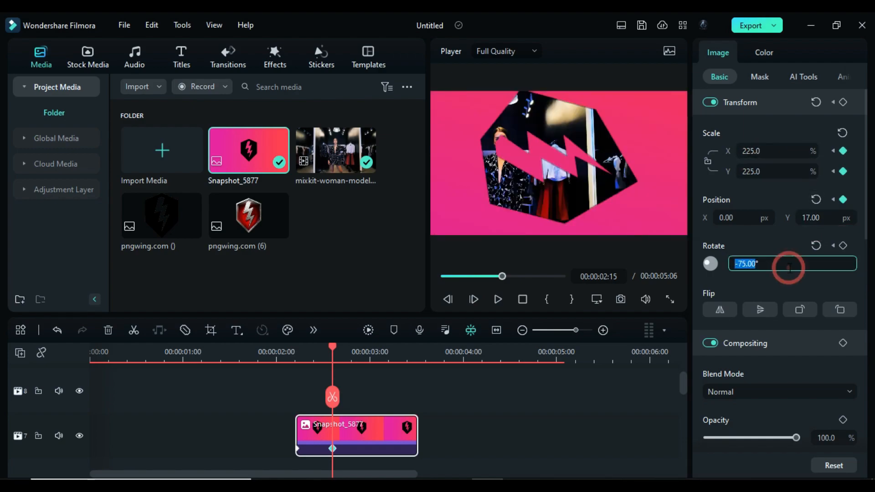
type("-45")
key("Return")
- Set the snapshot's X and Y scale to 183.2% at 00:00:02:22
left_click_drag(336, 351, 366, 365)
left_click(758, 171)
type("183.2")
key("Return")
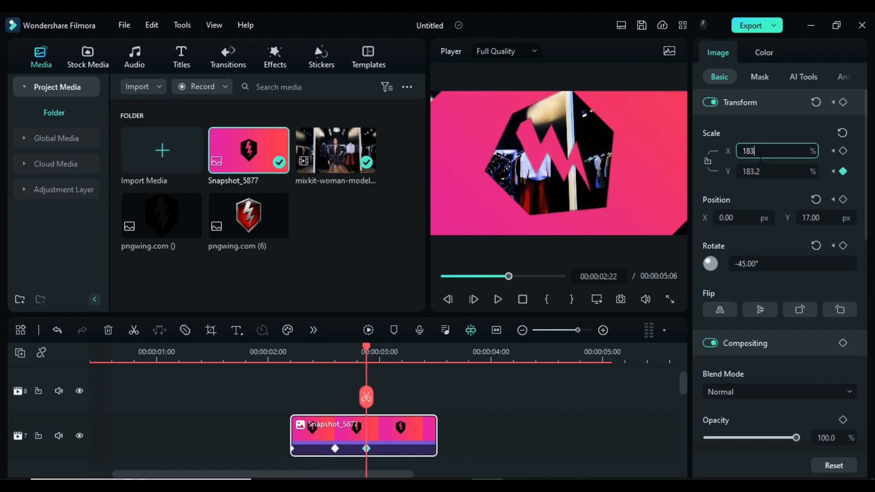
- Set the snapshot's position to X 9.07 px, Y 24 px and its rotation to -24° at 00:00:02:22
left_click(740, 218)
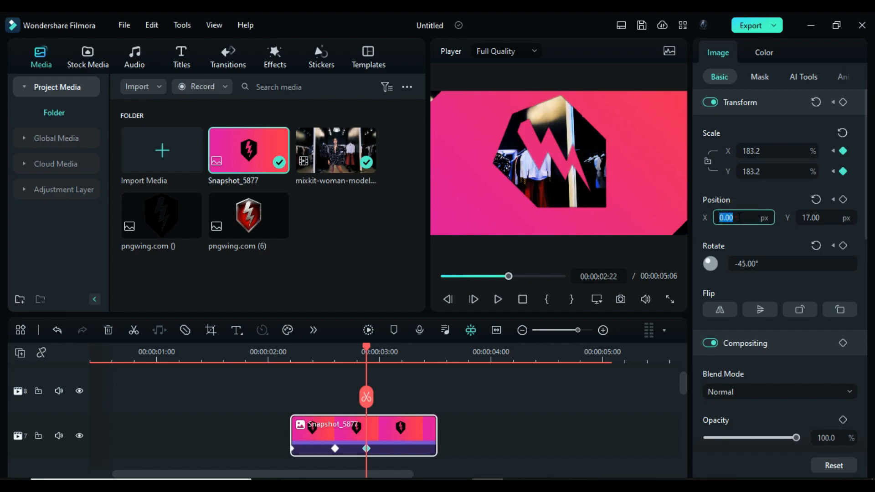
key("Tab")
key("Return")
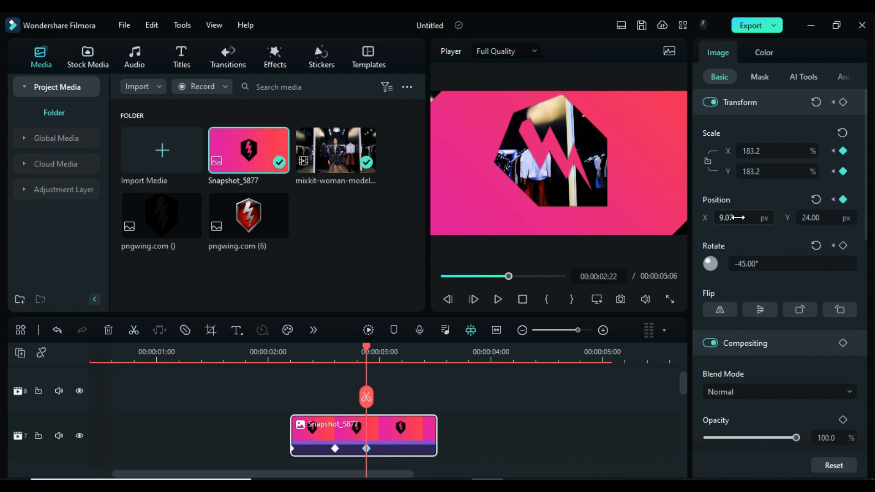
left_click(759, 263)
type("-")
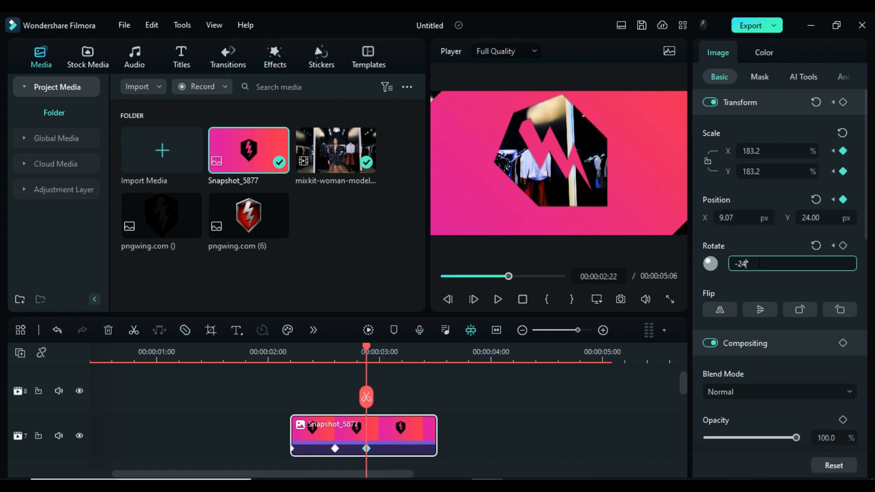
type("24")
key("Return")
- Set the snapshot's X and Y scale to 120% and reset its position and rotation to zero at 00:00:03:05
left_click_drag(367, 352, 403, 349)
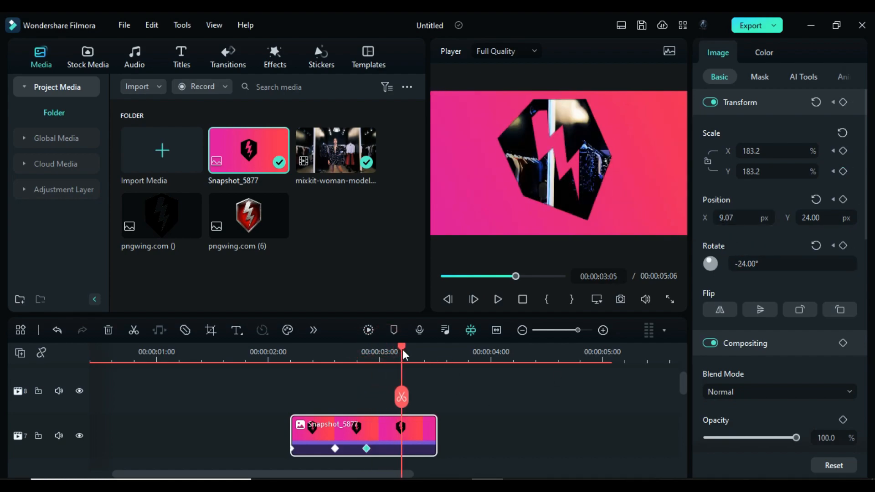
left_click(775, 171)
type("120")
key("Return")
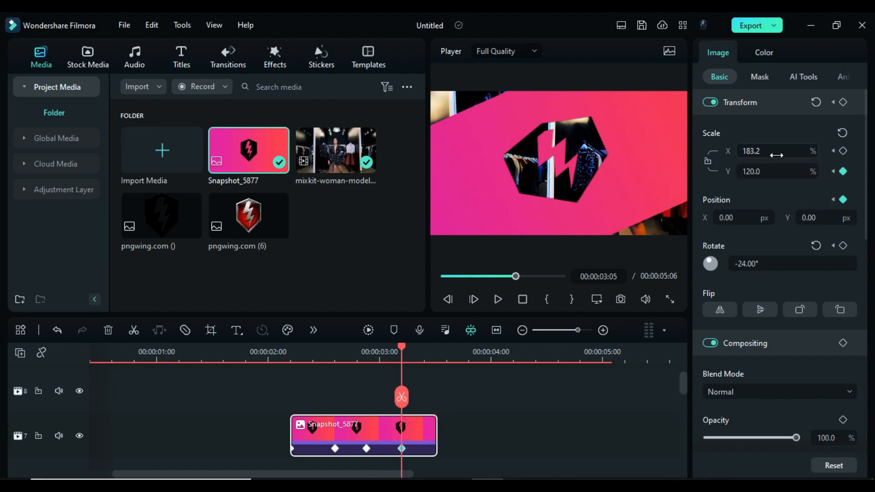
left_click(780, 157)
type("120")
key("Return")
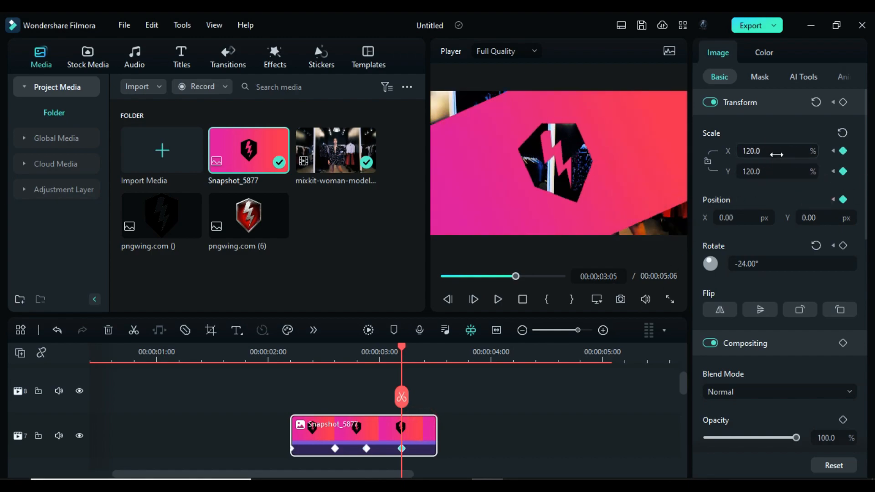
left_click(817, 249)
- Set the snapshot's X and Y scale to 100% at 00:00:03:08
left_click_drag(404, 357, 417, 363)
left_click(755, 172)
type("100")
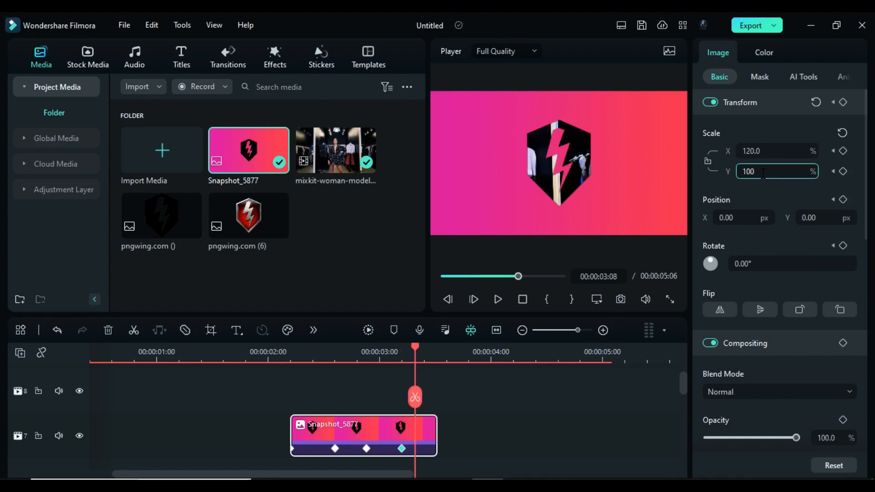
key("Return")
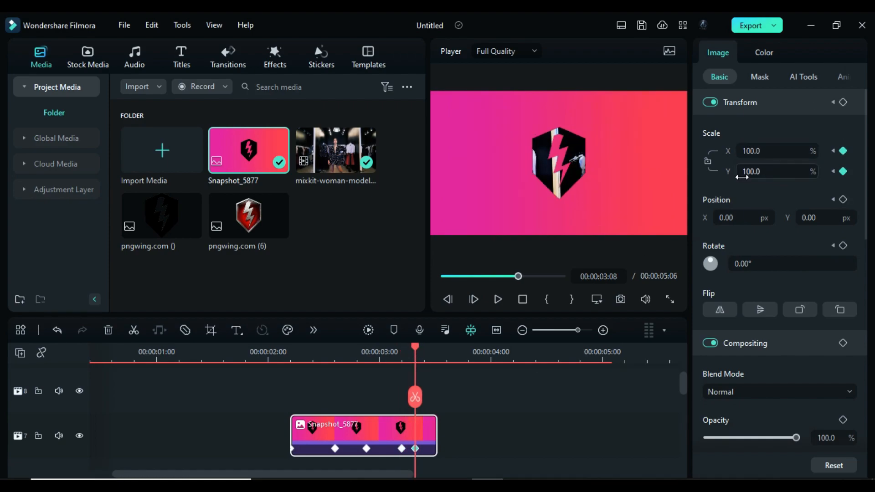
- Add the pink-red Sample Color Gradient 17 to track 6 beneath the snapshot, starting at 00:00:03:08
left_click(87, 57)
left_click_drag(162, 271, 415, 408)
scroll(507, 408, "up", 3)
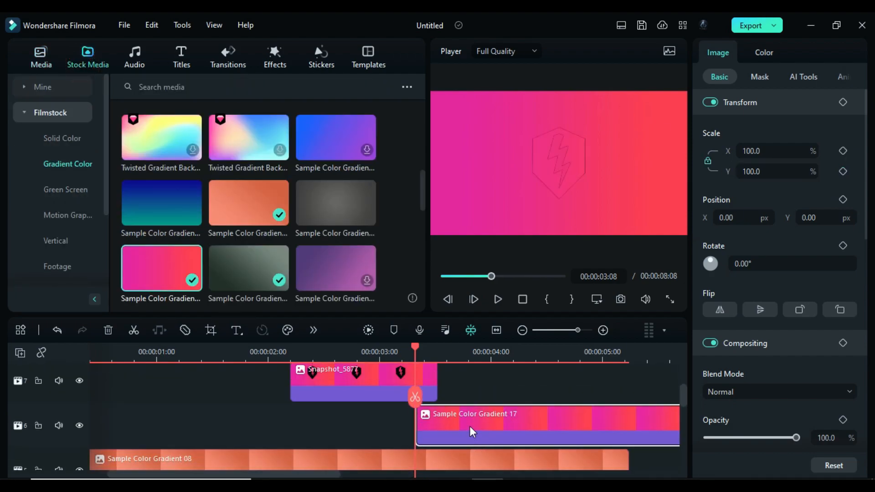
- Keyframe the pink-red gradient's opacity from 0% at 00:00:03:08 to 100% at 00:00:03:13
left_click(844, 419)
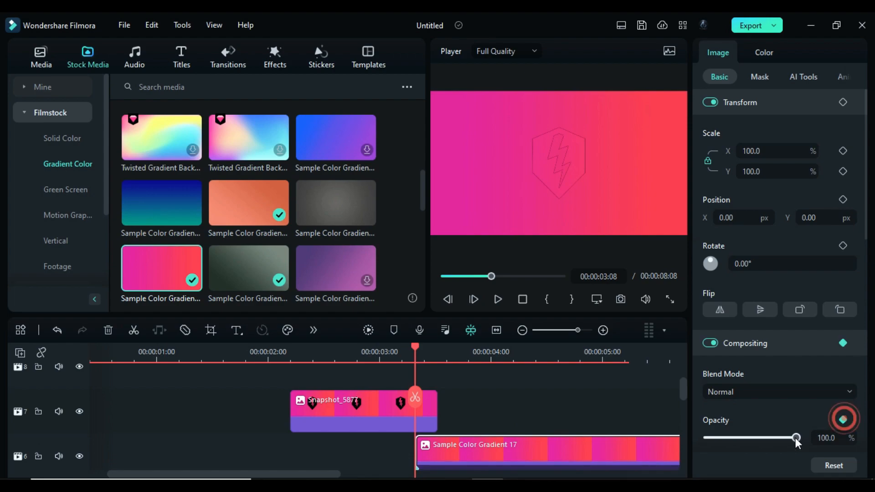
left_click_drag(796, 438, 708, 437)
scroll(266, 444, "down", 1)
left_click_drag(415, 352, 436, 359)
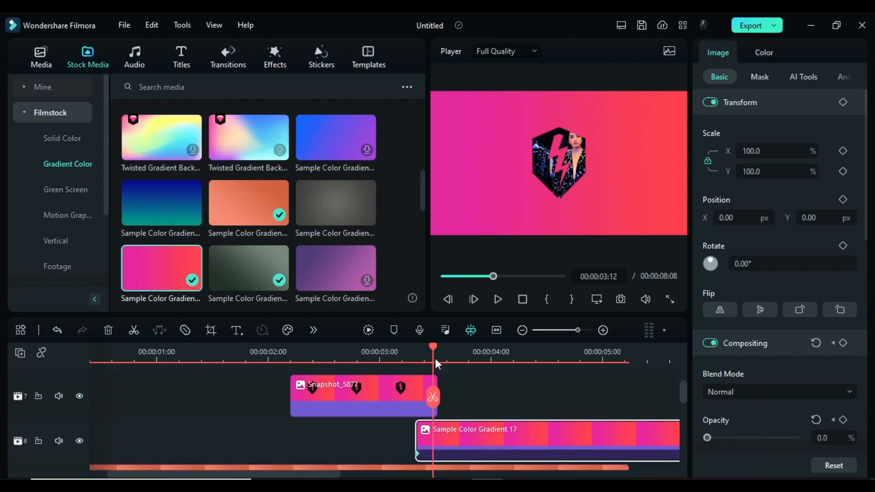
left_click_drag(708, 437, 796, 437)
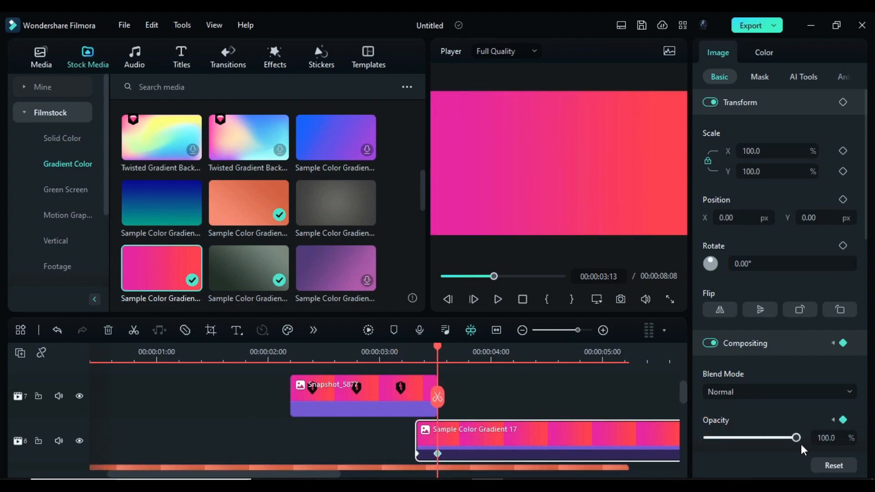
- Split the pink-red gradient at 00:00:05:00 and delete the part after the cut
left_click(603, 358)
left_click(603, 397)
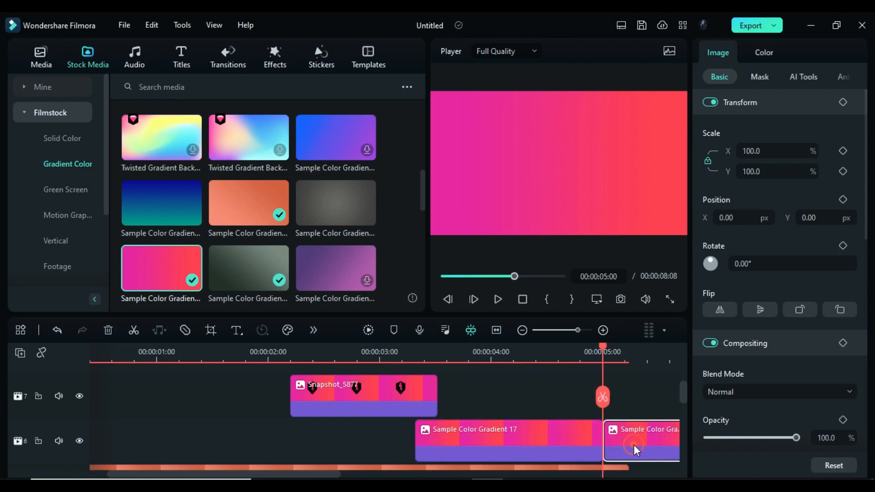
left_click(635, 445)
key("Delete")
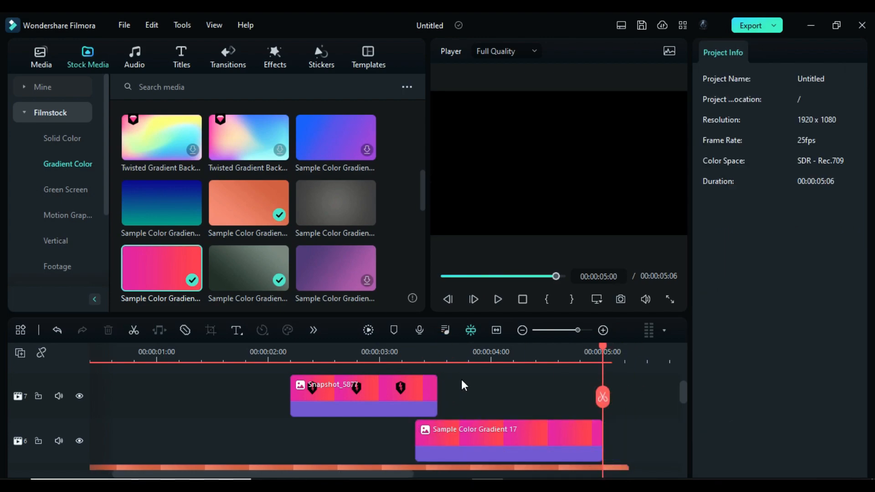
- Place the pngwing.com (6) logo on track 8 at 00:00:03:08 and scale it to 65% to fit the cut-out
left_click(416, 354)
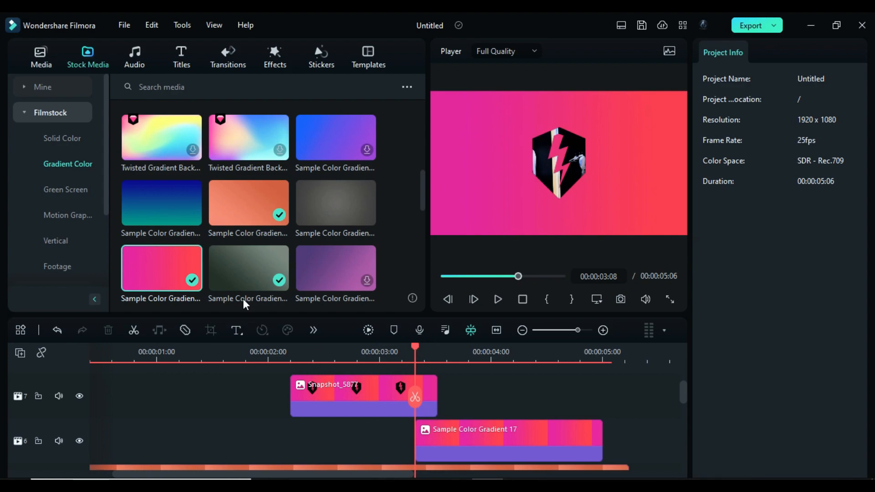
left_click(41, 57)
left_click_drag(248, 214, 423, 380)
left_click_drag(752, 172, 592, 172)
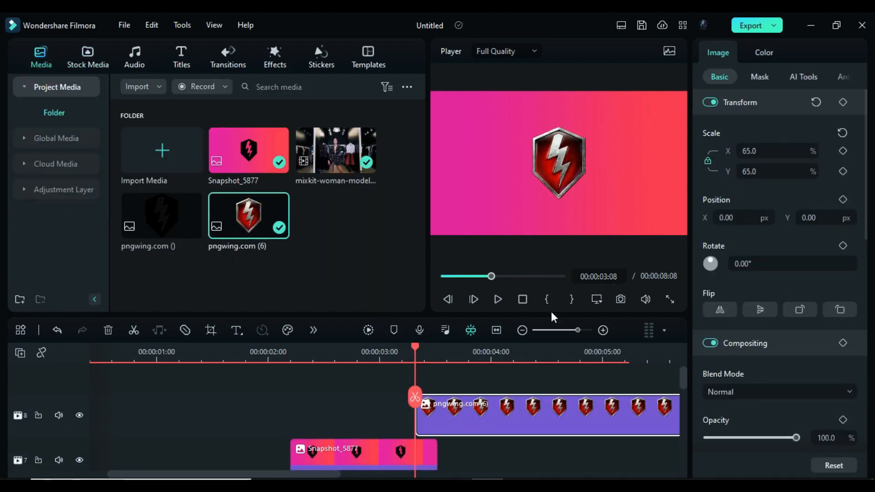
- Keyframe the logo's opacity from 0% at 00:00:03:08 to 100% a little further along the clip
left_click(843, 420)
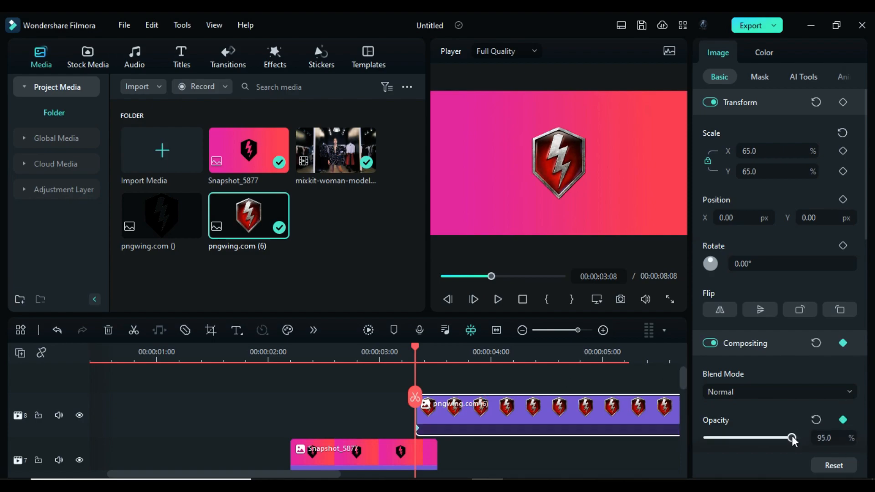
left_click_drag(796, 438, 706, 437)
left_click_drag(419, 347, 466, 366)
left_click_drag(471, 371, 480, 372)
left_click_drag(748, 436, 795, 438)
- Add a transform keyframe to the logo at 00:00:03:15 and set its scale to 45% at 00:00:04:04
left_click(470, 349)
left_click_drag(470, 346, 445, 346)
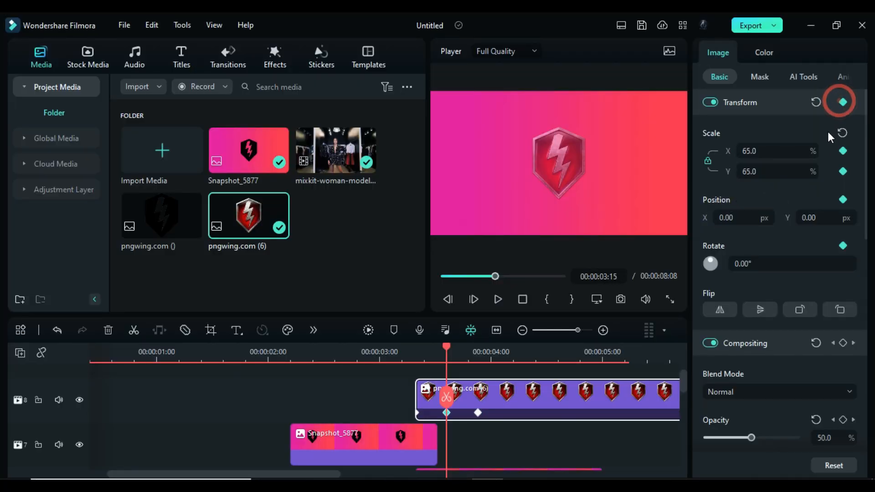
left_click_drag(446, 355, 511, 380)
left_click(771, 171)
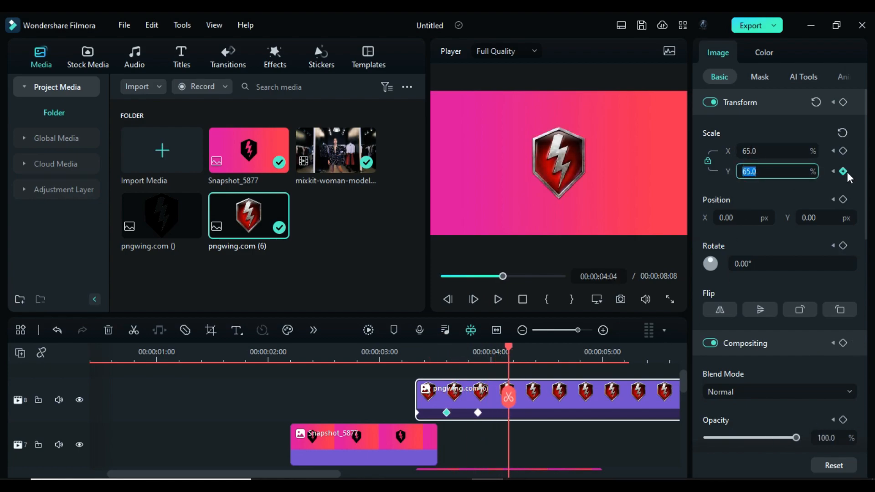
type("45")
key("Return")
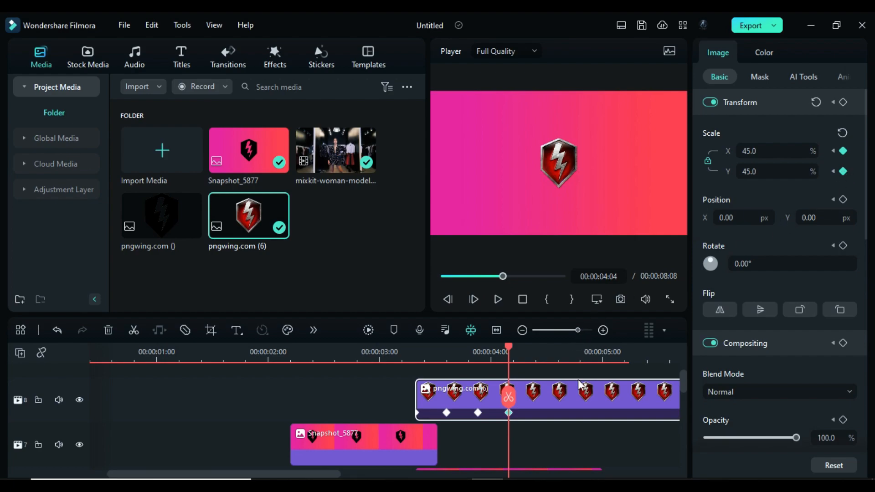
- Split the logo clip at 00:00:05:00 and delete the part after the cut
left_click_drag(511, 350, 604, 358)
key("ctrl+b")
key("Delete")
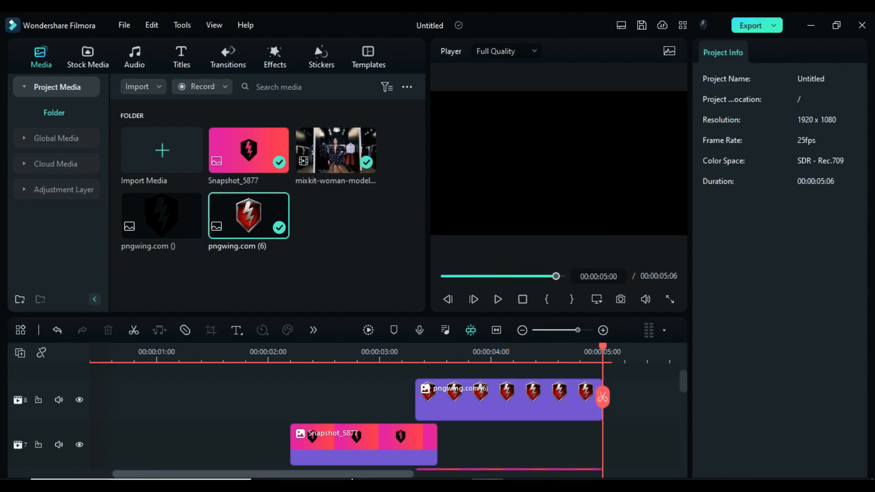
- Add a Default Title after the logo clip and format it in the CMTattooDrag font at size 68
left_click_drag(351, 475, 417, 475)
left_click(184, 57)
left_click_drag(161, 150, 506, 401)
left_click(550, 353)
left_click(783, 187)
type("68")
left_click(759, 188)
left_click(693, 250)
- Replace the title's text with "ThundeR"
left_click(767, 146)
key("ctrl+a")
type("ThundeR")
- Take a snapshot of the title at 00:00:05:22 and delete the title clip from the timeline
left_click(572, 354)
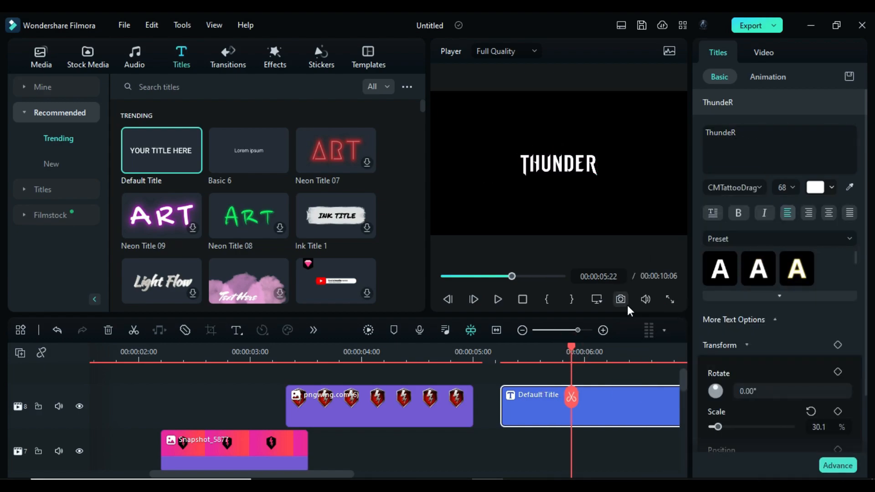
left_click(621, 300)
key("Delete")
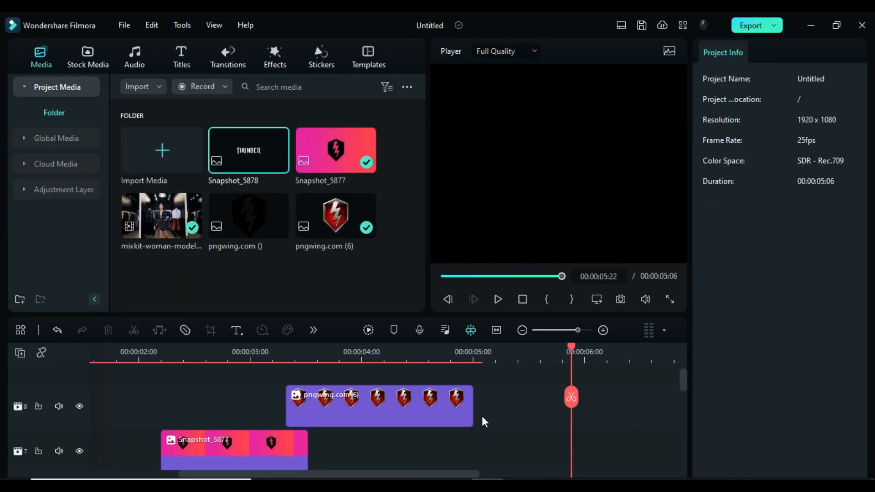
- Place Snapshot_5878 on track 7 at 00:00:04:07 and set a transform keyframe with its scale at 87.9%
mouse_move(379, 354)
left_mouse_down()
mouse_move(376, 346)
mouse_move(392, 358)
left_mouse_up()
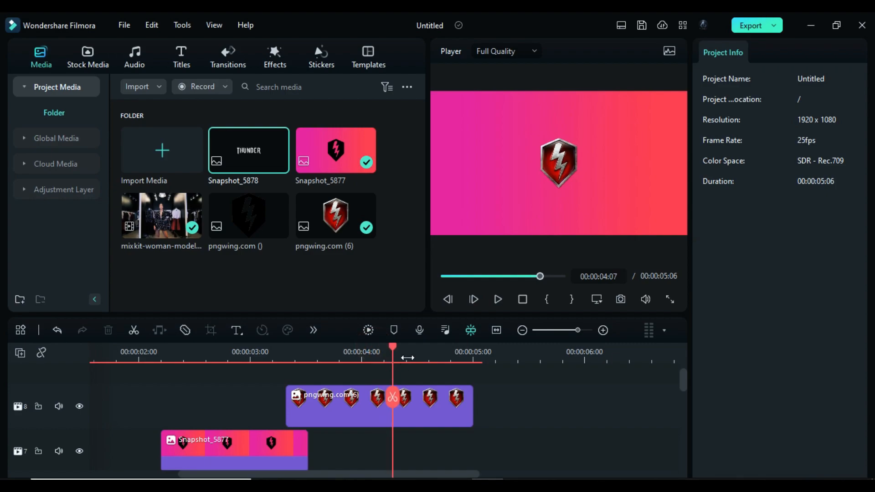
left_click_drag(242, 158, 411, 445)
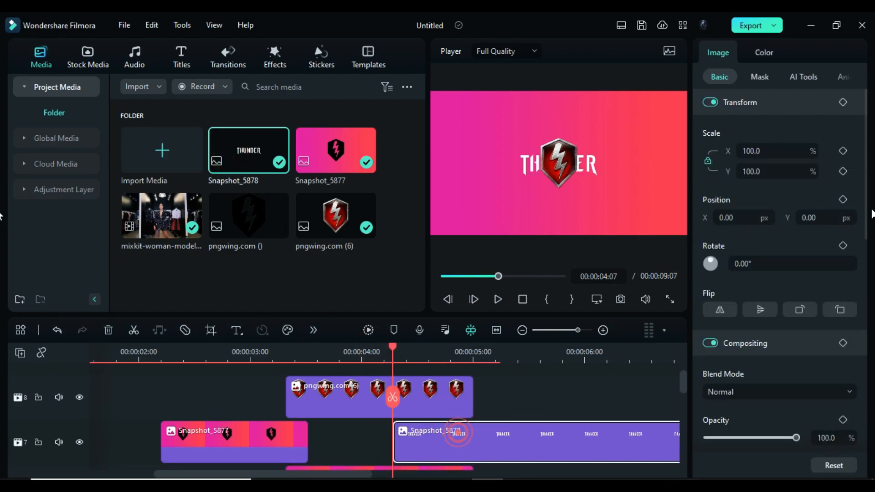
left_click(843, 102)
left_click_drag(760, 172, 755, 172)
- Keyframe the text snapshot's X position from -136 px at 00:00:04:07 to 18 px at 00:00:04:15
left_click(740, 223)
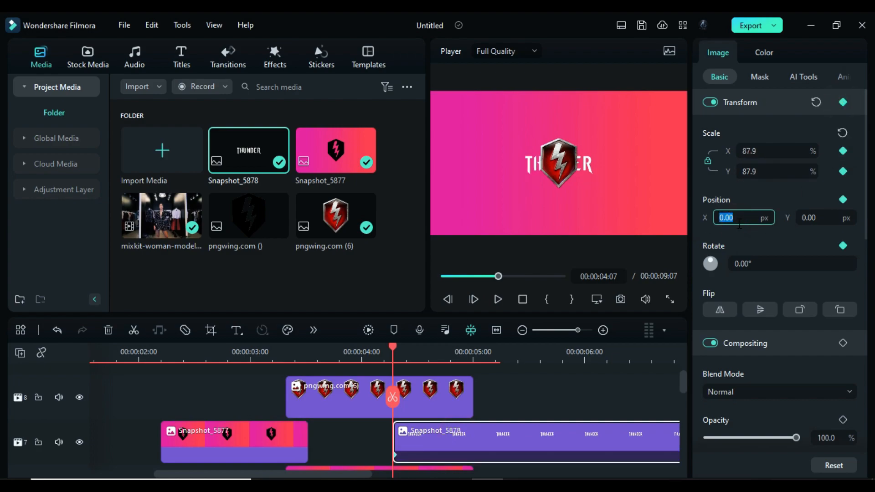
type("-136")
key("Return")
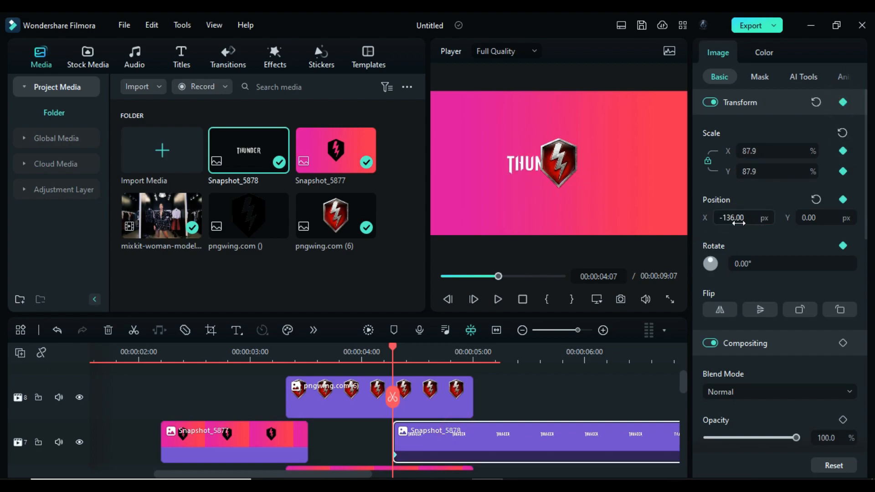
left_click_drag(393, 350, 428, 351)
left_click(730, 222)
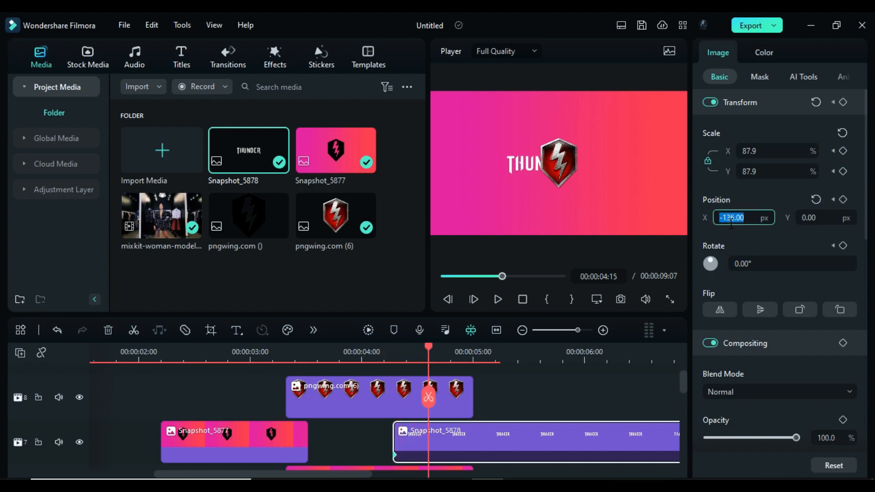
type("18")
key("Return")
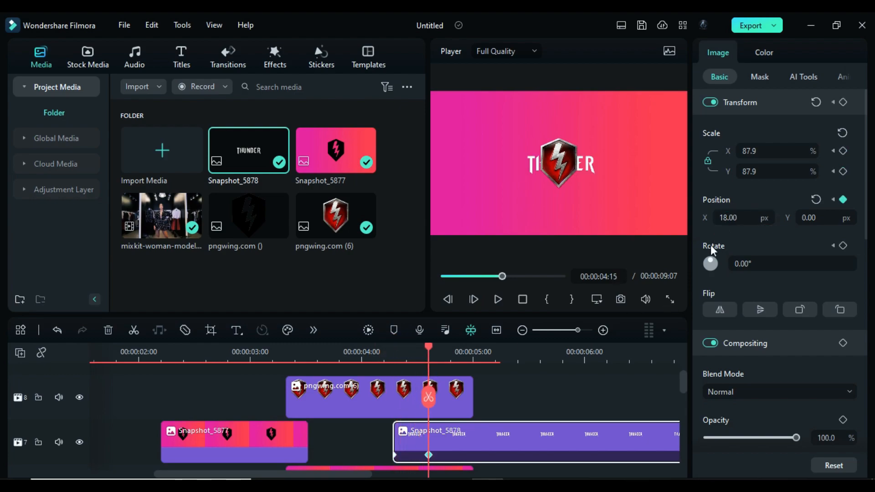
- Apply a Linear mask to the text snapshot
left_click(760, 76)
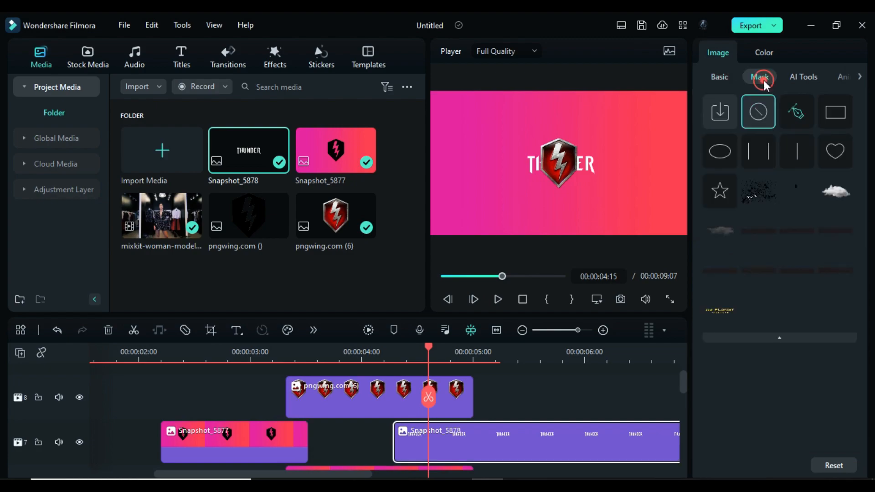
left_click(797, 154)
left_click(731, 384)
- Keyframe the Linear mask's X position from 103 px at 00:00:04:07 to -325 px at 00:00:04:15
left_click_drag(429, 348, 393, 352)
left_click(736, 384)
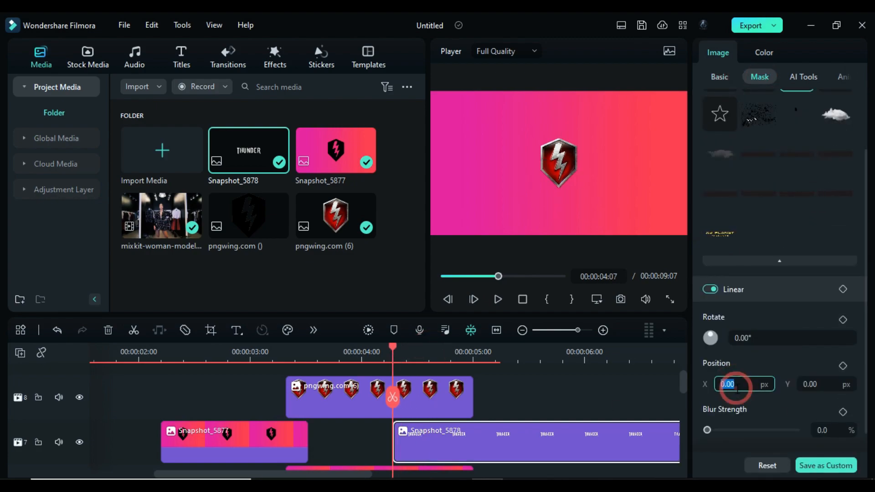
type("103")
key("Return")
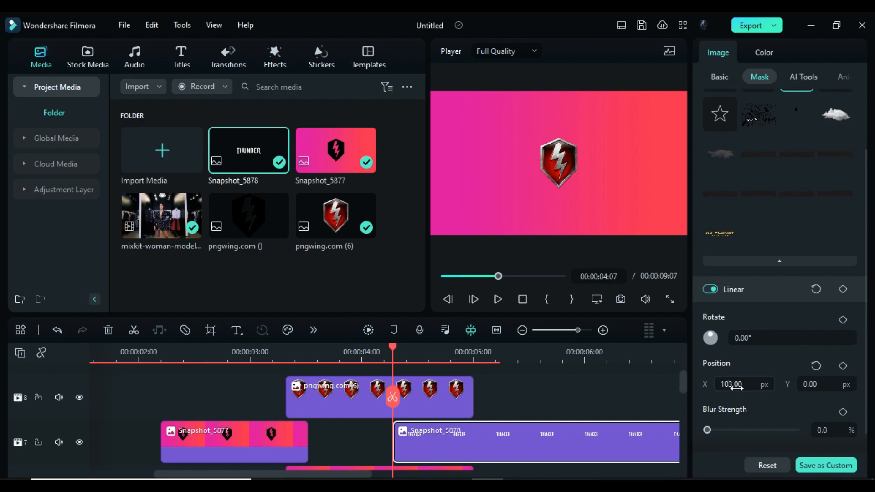
left_click(843, 366)
left_click_drag(393, 349, 428, 360)
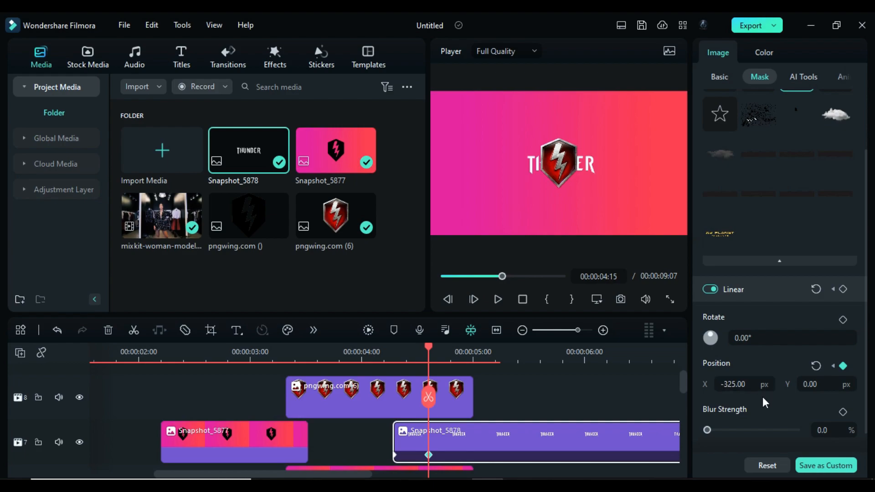
- Keyframe the shield logo's X position at -172 px at 00:00:04:15 and turn on its drop shadow with 2% distance
left_click(470, 414)
left_click(393, 350)
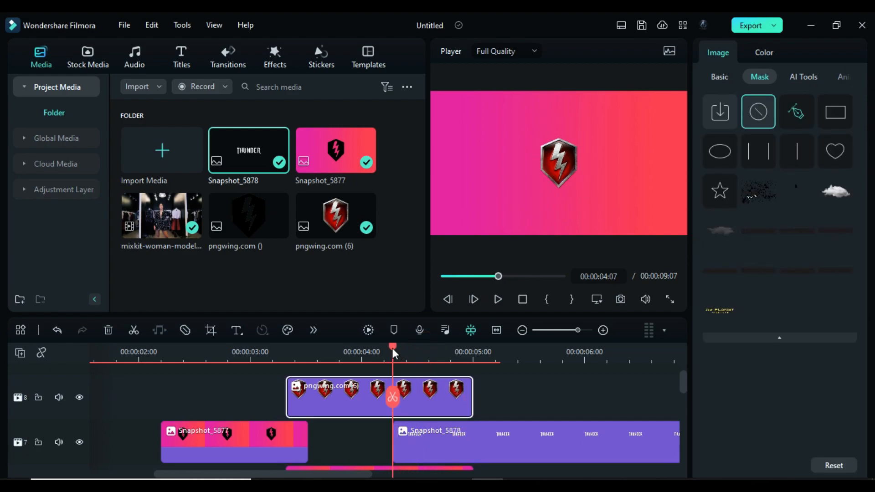
left_click(719, 78)
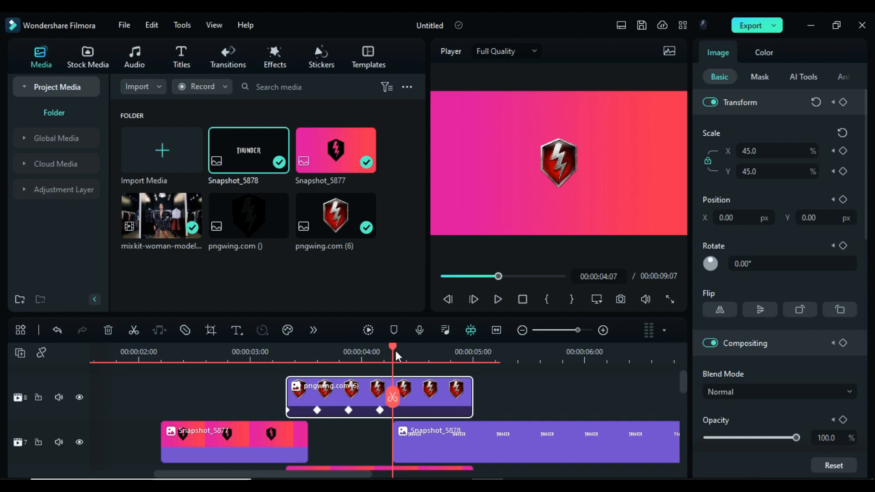
left_click_drag(395, 349, 428, 362)
left_click(734, 219)
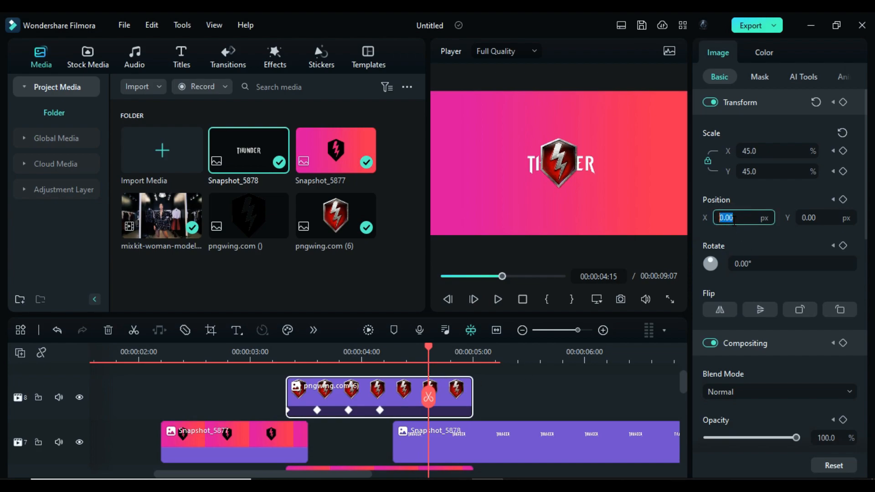
type("-172")
key("Return")
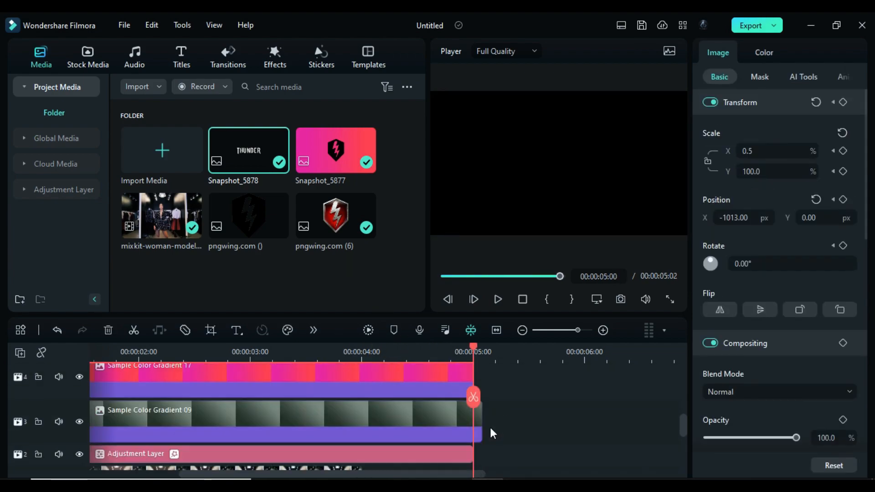
left_click(710, 317)
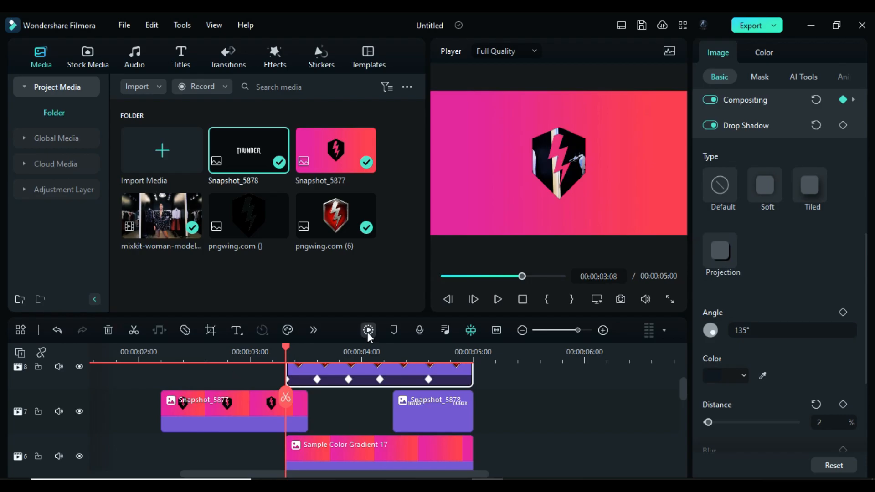
- Render the timeline preview and play the finished intro from the beginning to check the logo and text animation
left_click(367, 332)
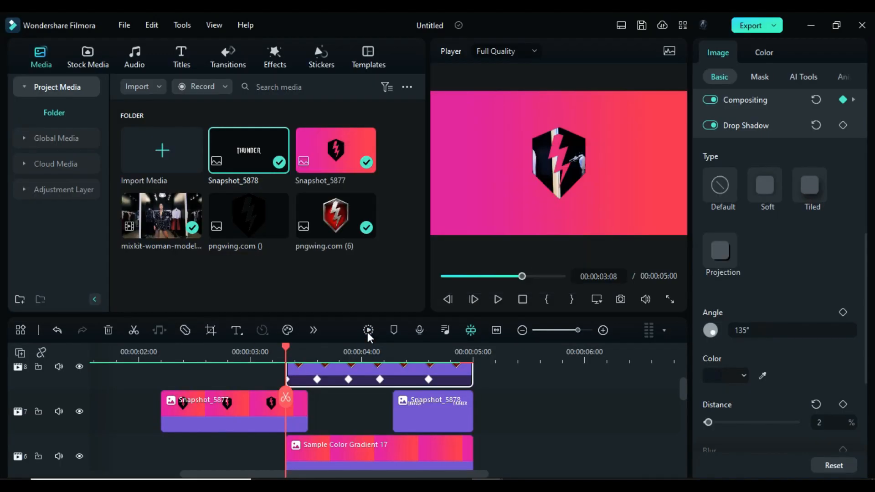
left_click(520, 301)
left_click(502, 300)
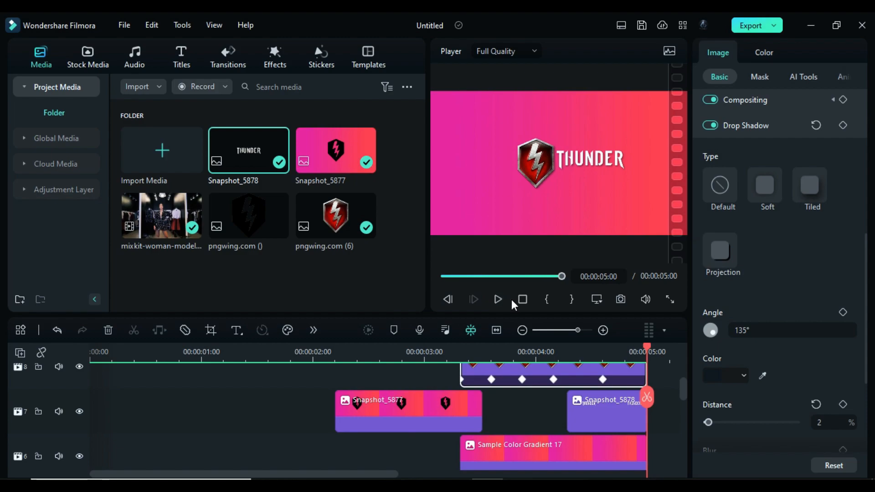
left_click(499, 300)
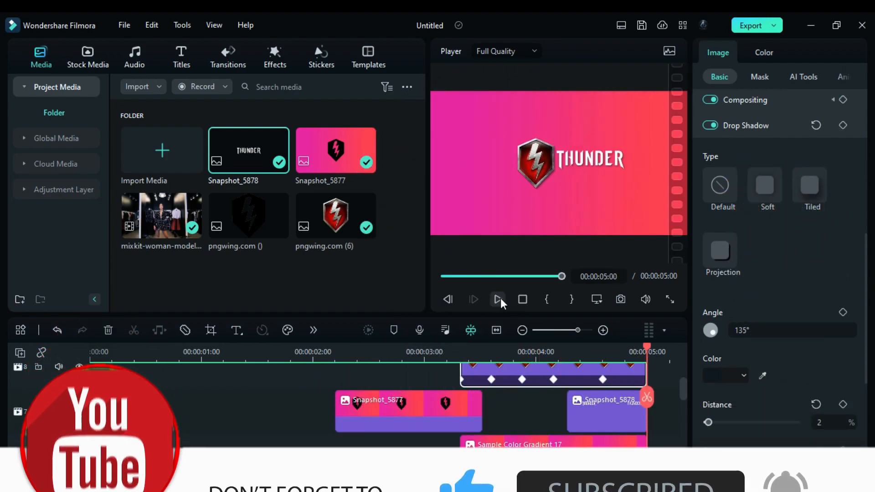
left_click(522, 301)
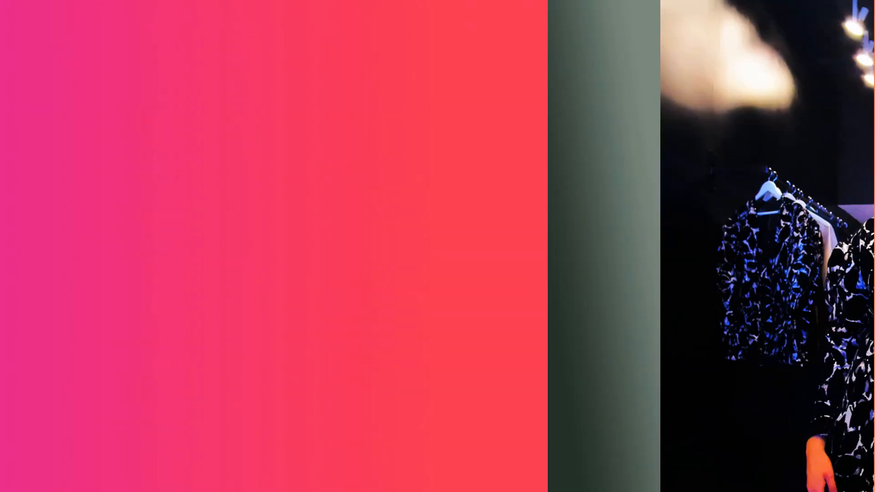